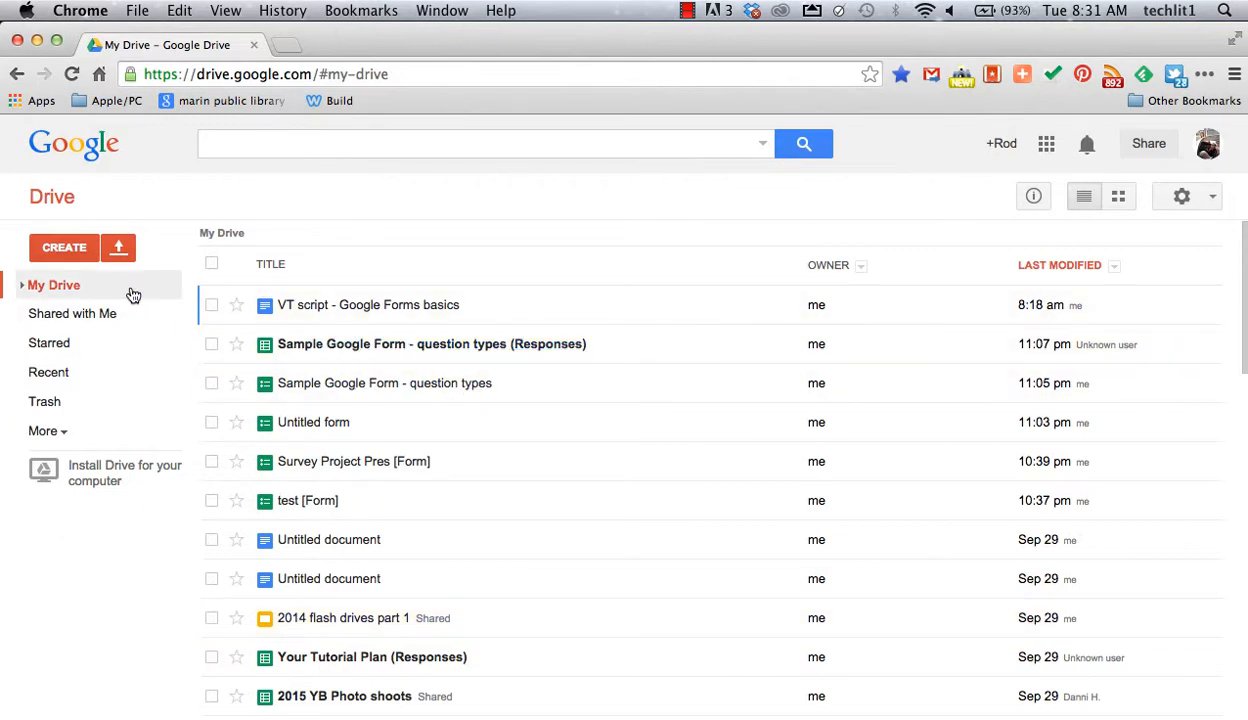
# - Create a new form and name it "2014 Sample Form"
pyautogui.click(66, 248)
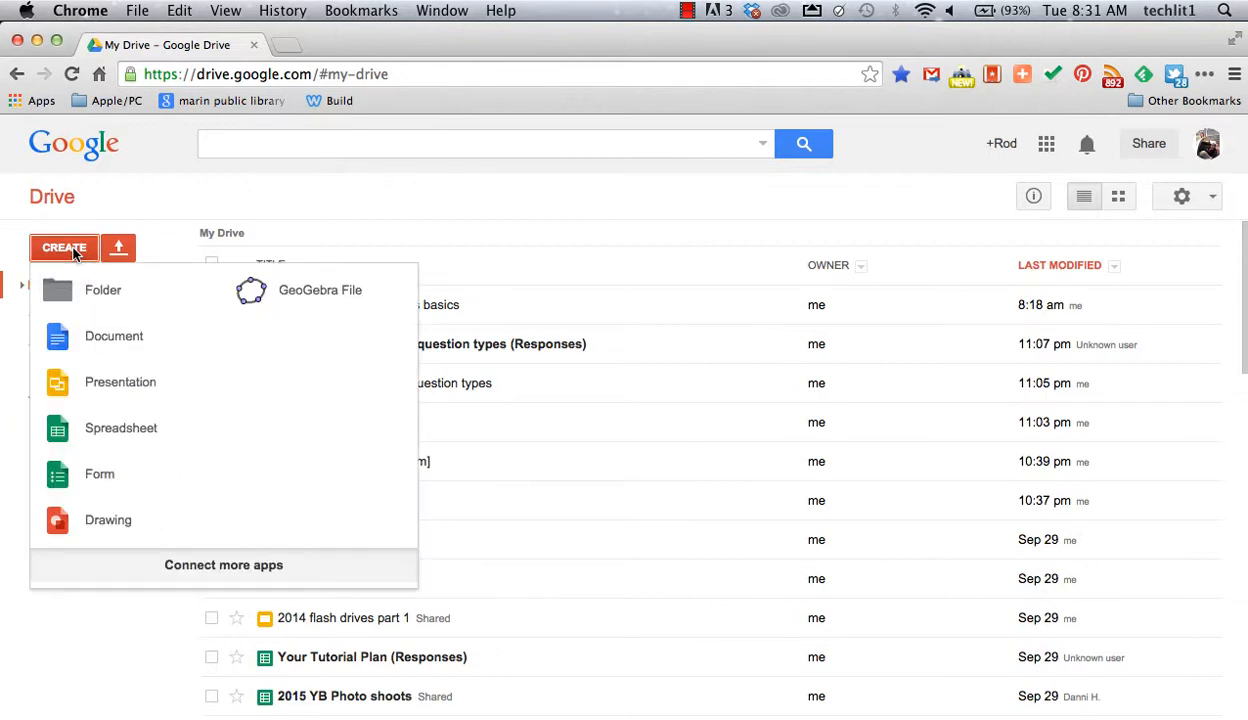
pyautogui.click(112, 484)
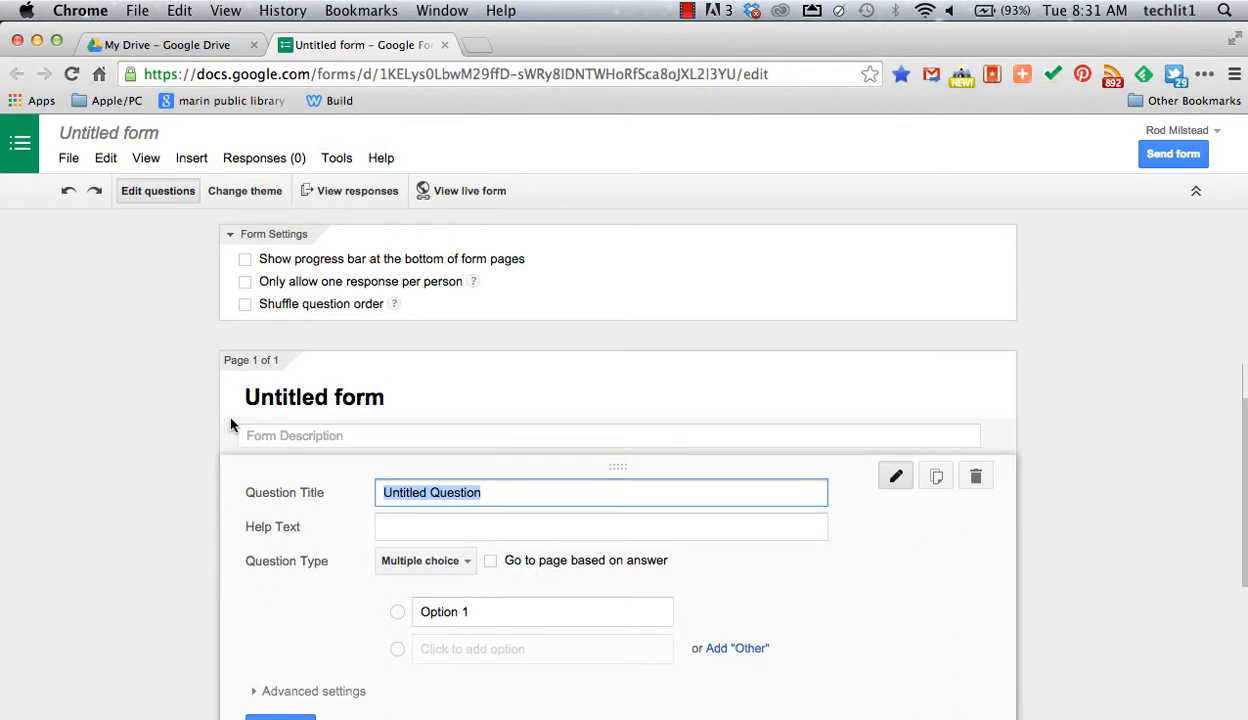
pyautogui.scroll(-1, 169, 465)
pyautogui.scroll(-3, 169, 465)
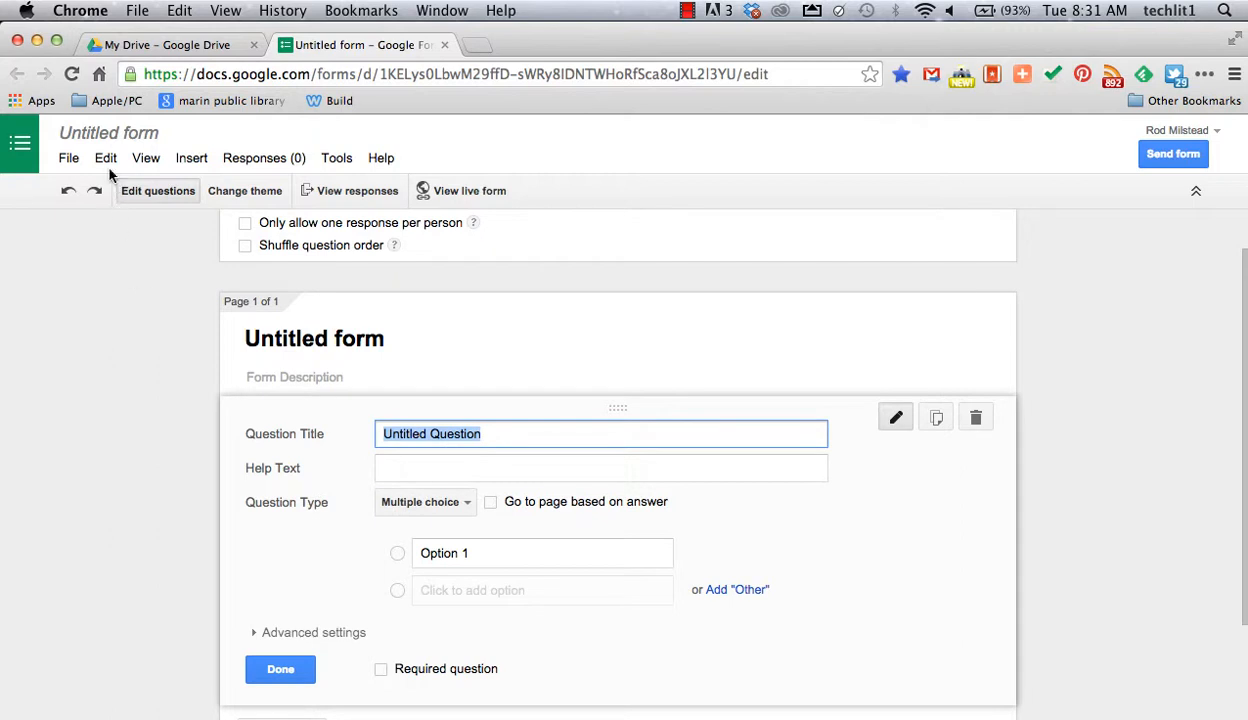
pyautogui.click(92, 135)
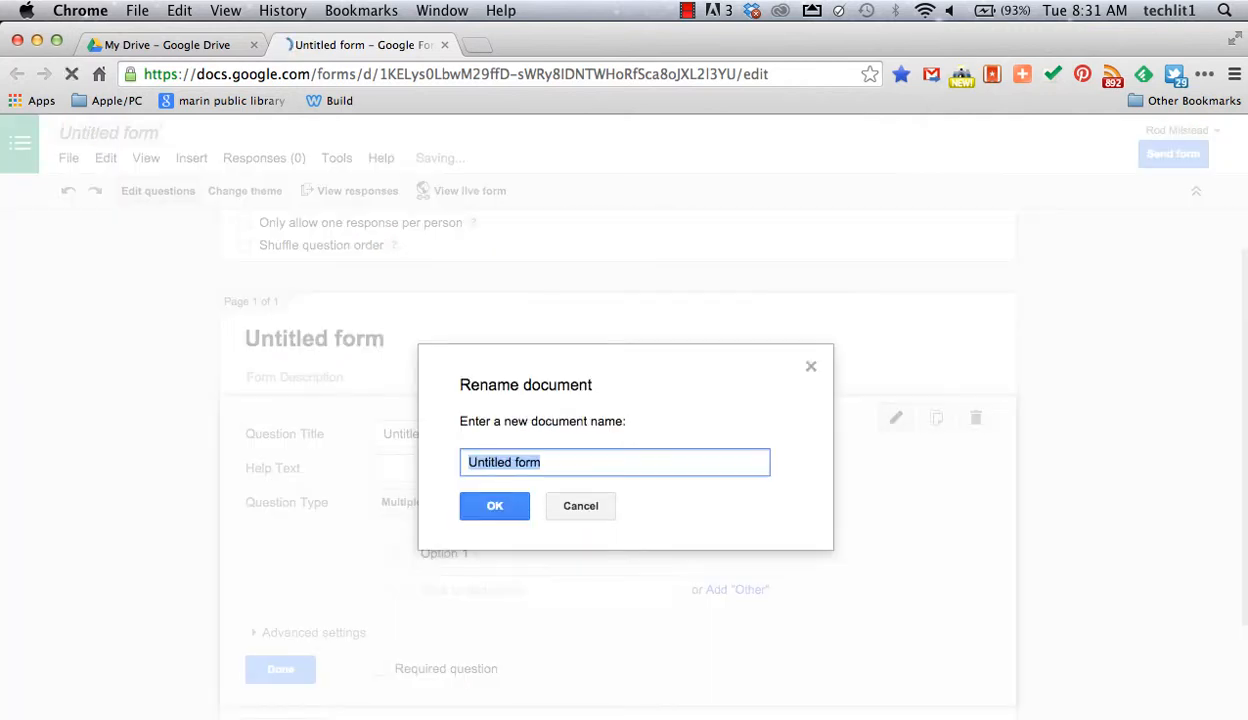
pyautogui.write('2014 ')
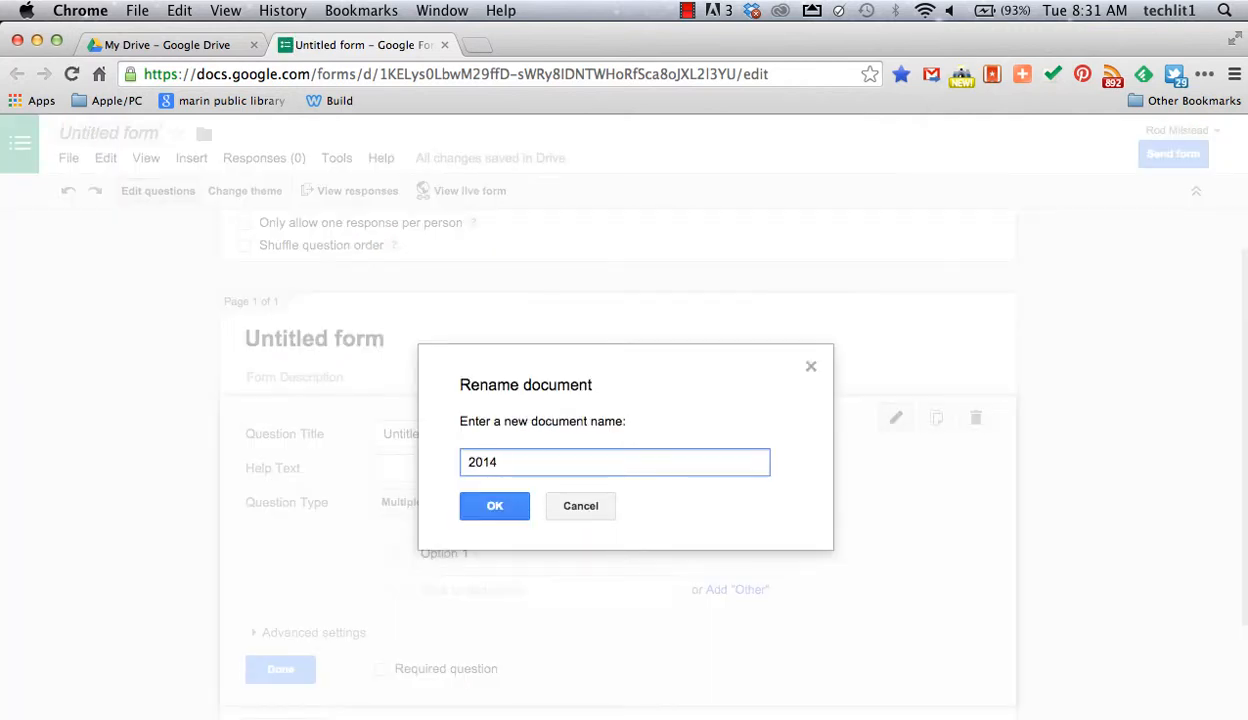
pyautogui.write('Sample Form')
pyautogui.click(488, 503)
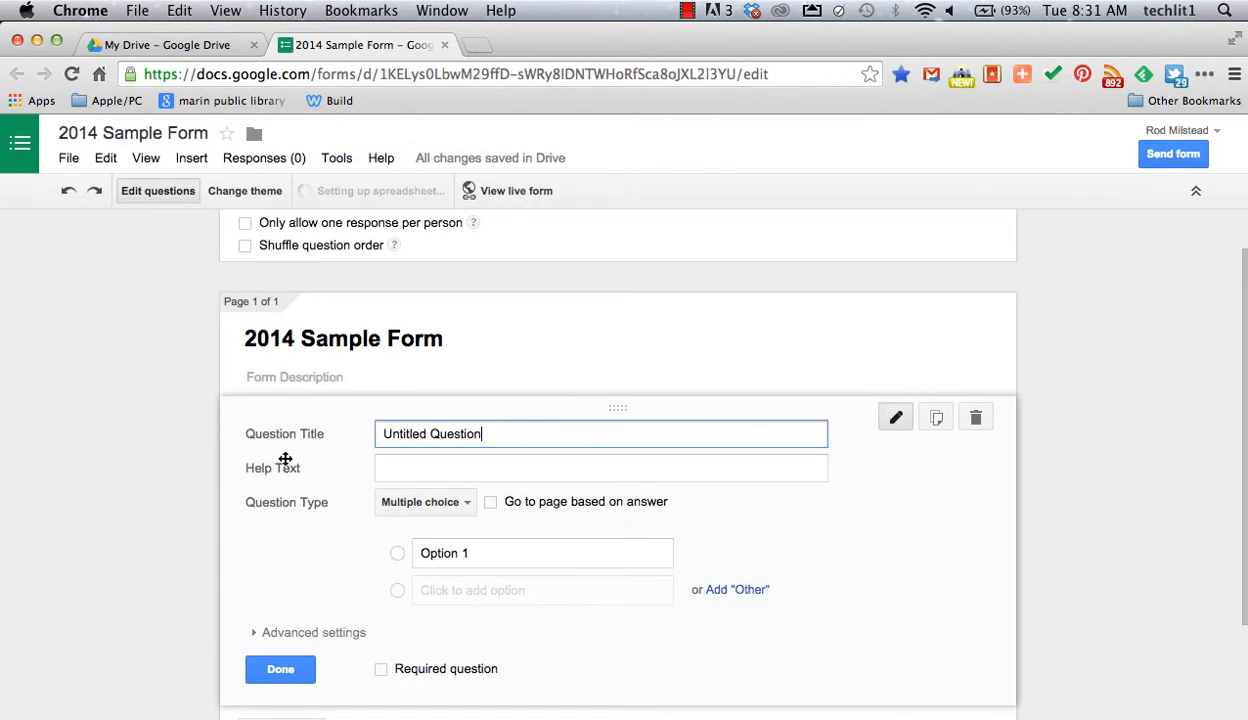
pyautogui.scroll(2, 95, 375)
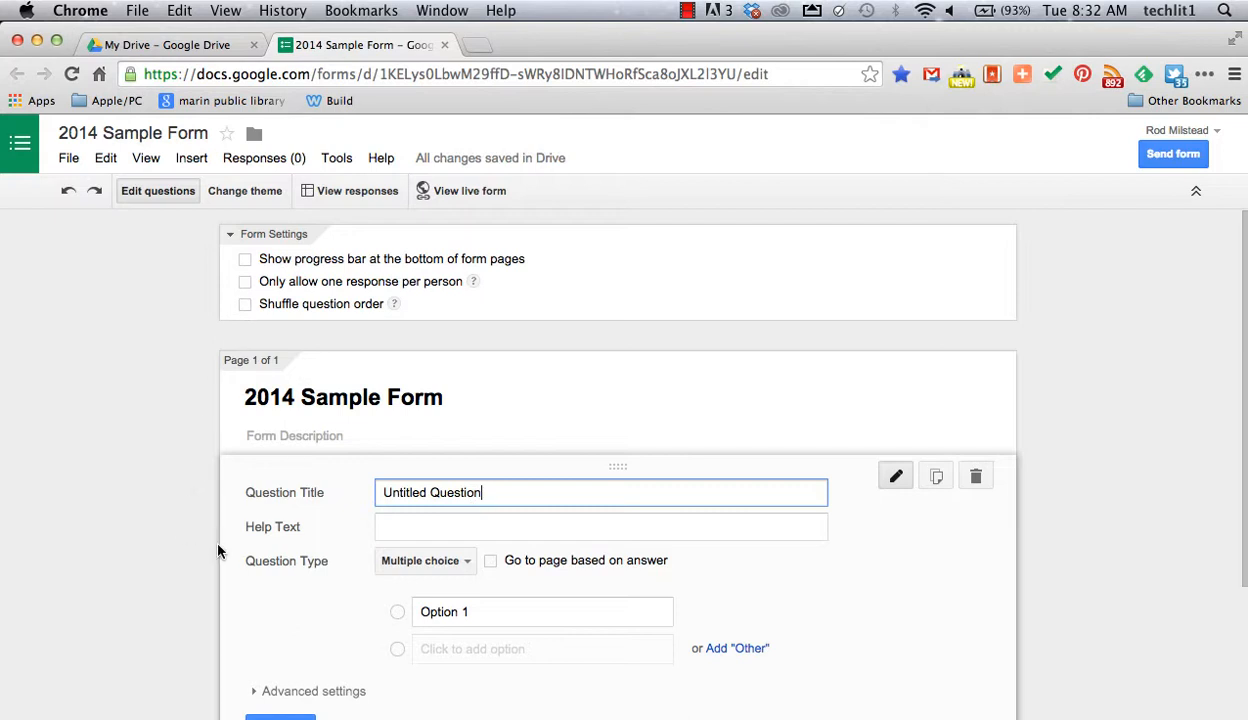
pyautogui.scroll(-2, 212, 528)
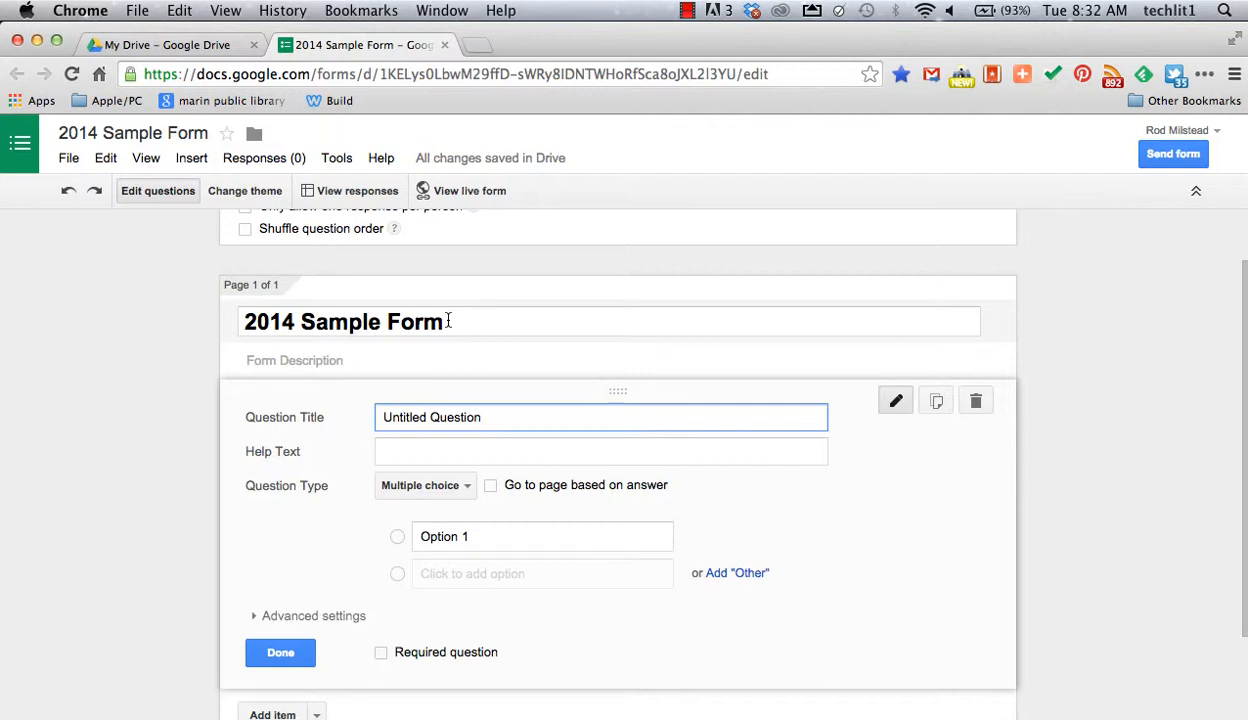
pyautogui.click(305, 360)
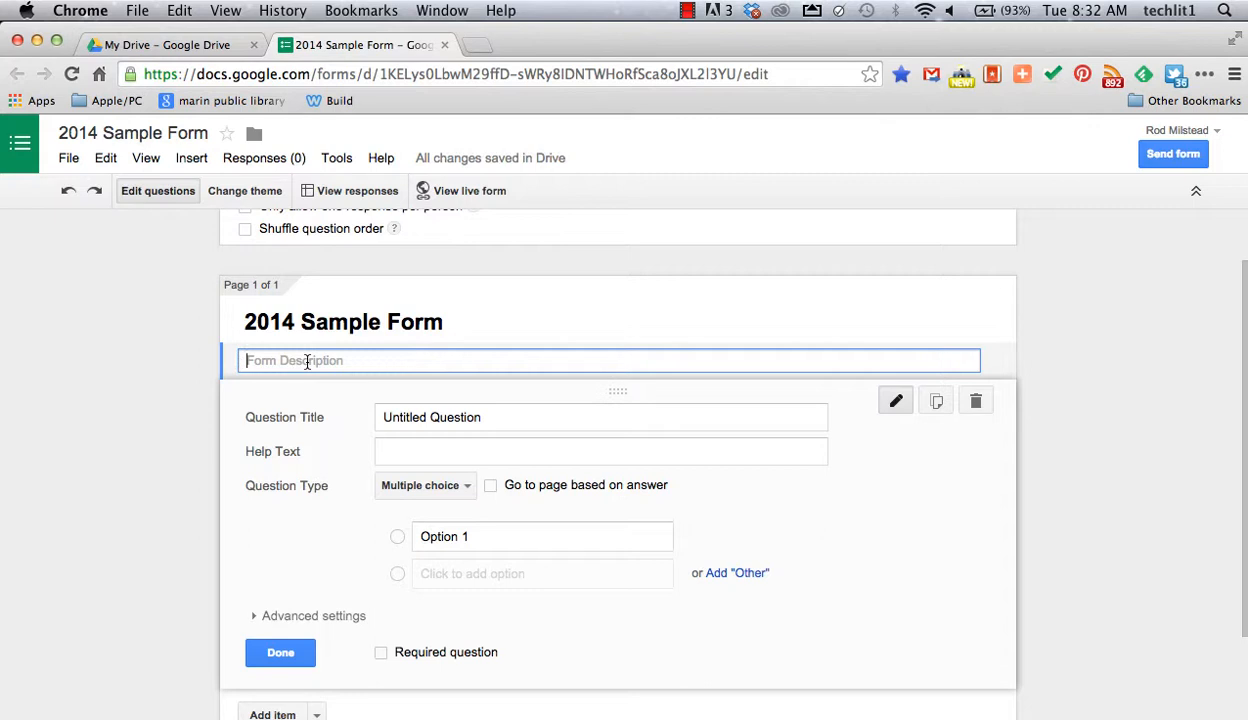
# - Title the first question "Name" and give it the help text "first and last please"
pyautogui.click(497, 419)
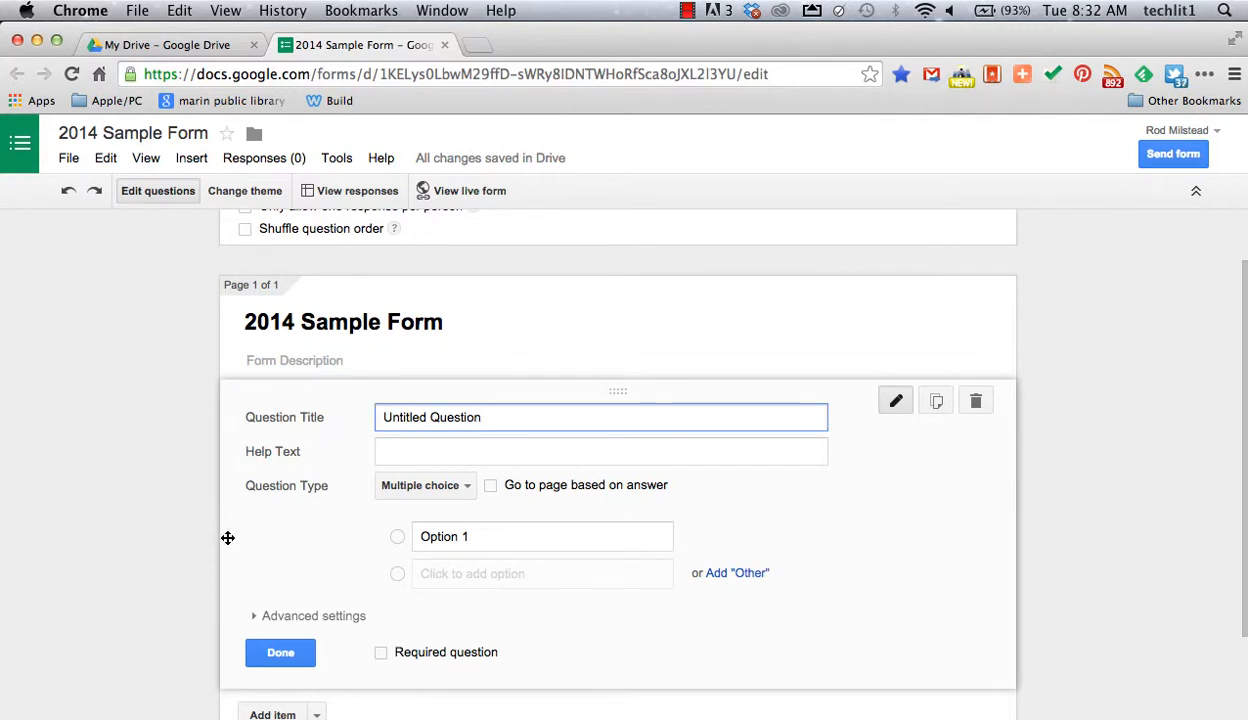
pyautogui.scroll(-1, 228, 538)
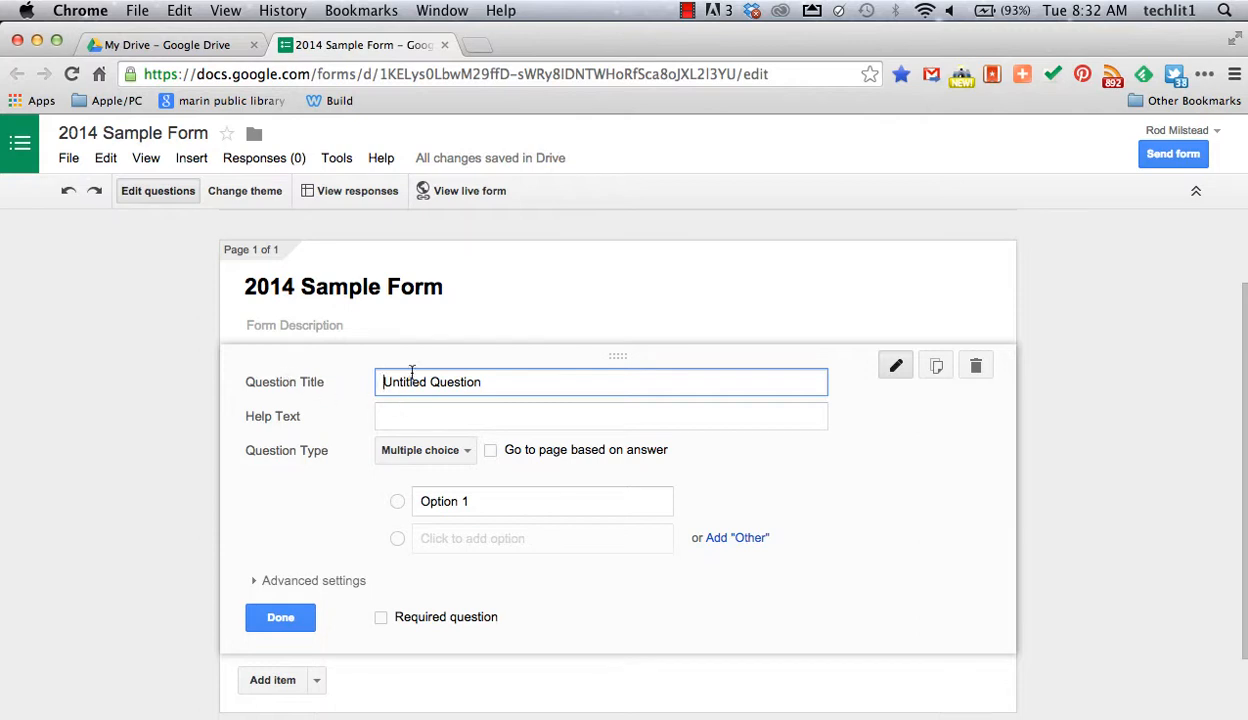
pyautogui.moveTo(487, 381); pyautogui.dragTo(380, 381)
pyautogui.write('Name')
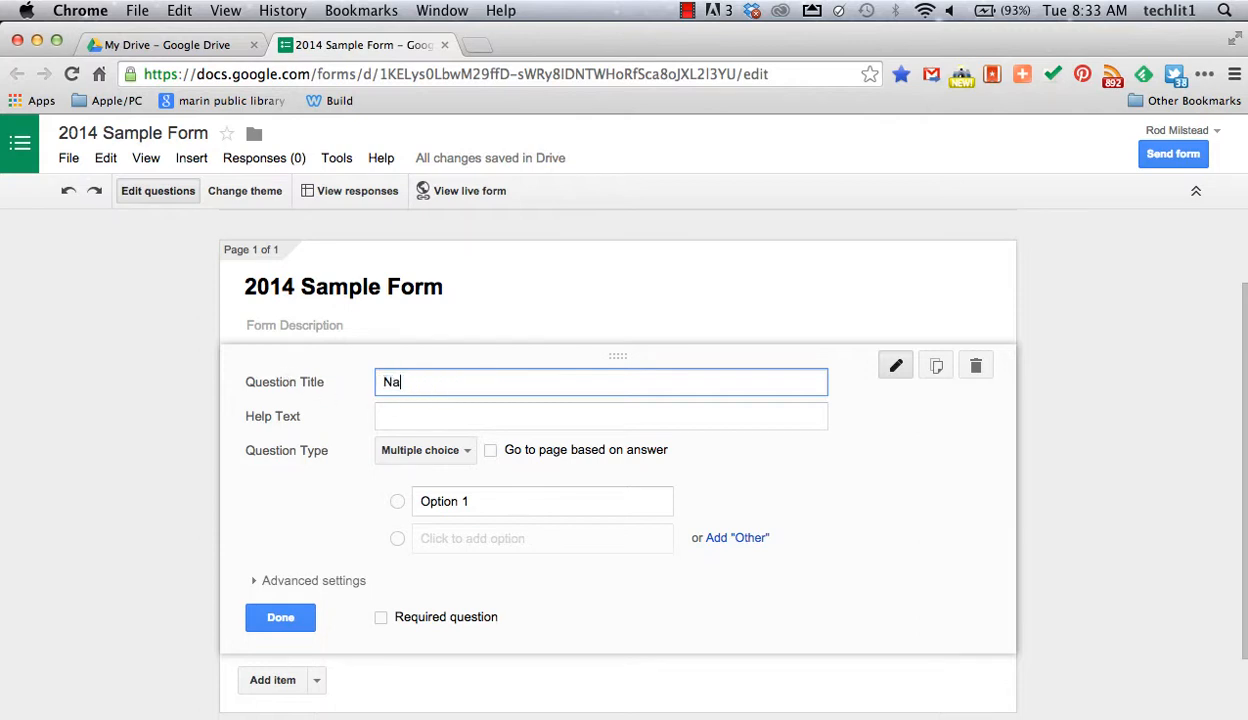
pyautogui.click(403, 417)
pyautogui.write('firs')
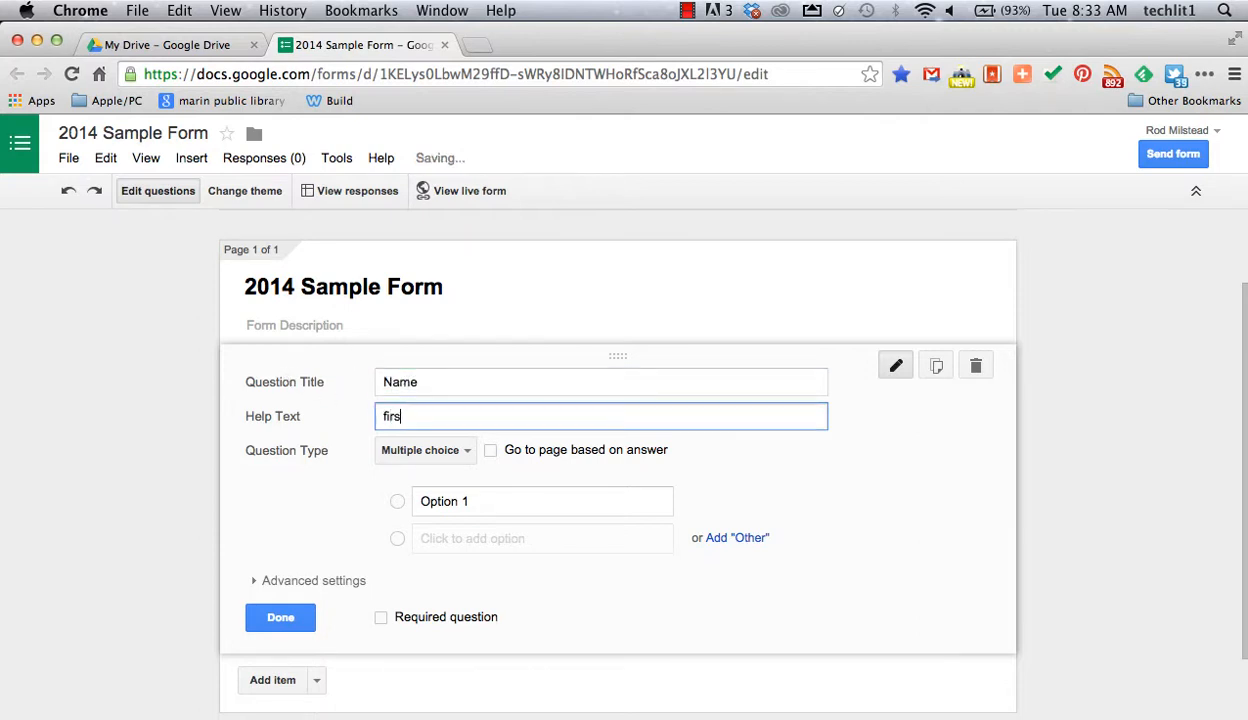
pyautogui.write('t and laste')
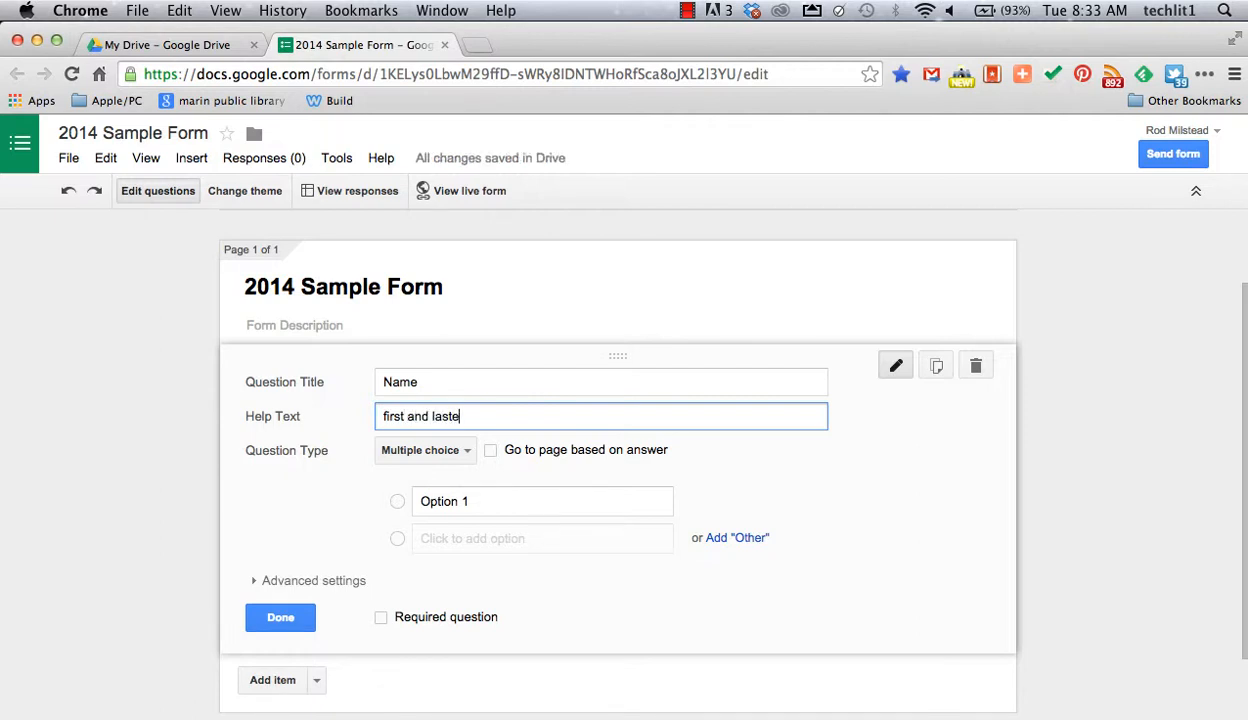
pyautogui.press('BackSpace')
pyautogui.write('please')
# - Set the Name question's type to Text, leave it not required, and finish editing it
pyautogui.click(425, 450)
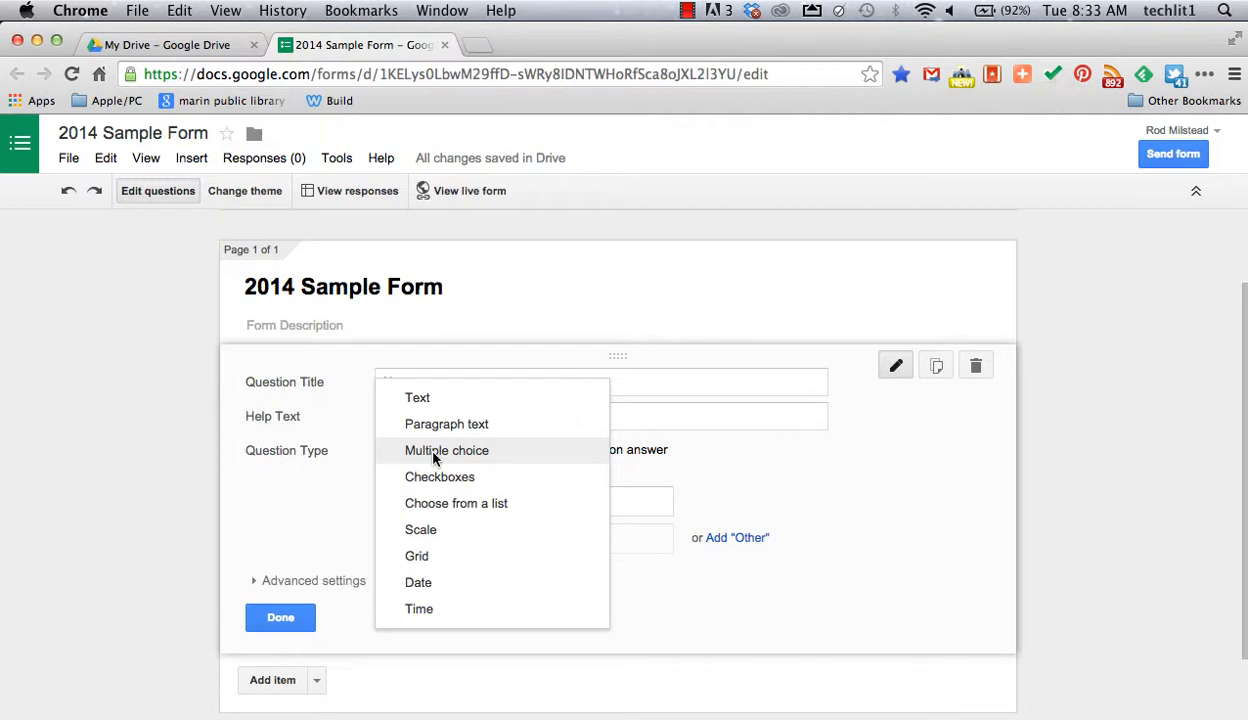
pyautogui.click(420, 398)
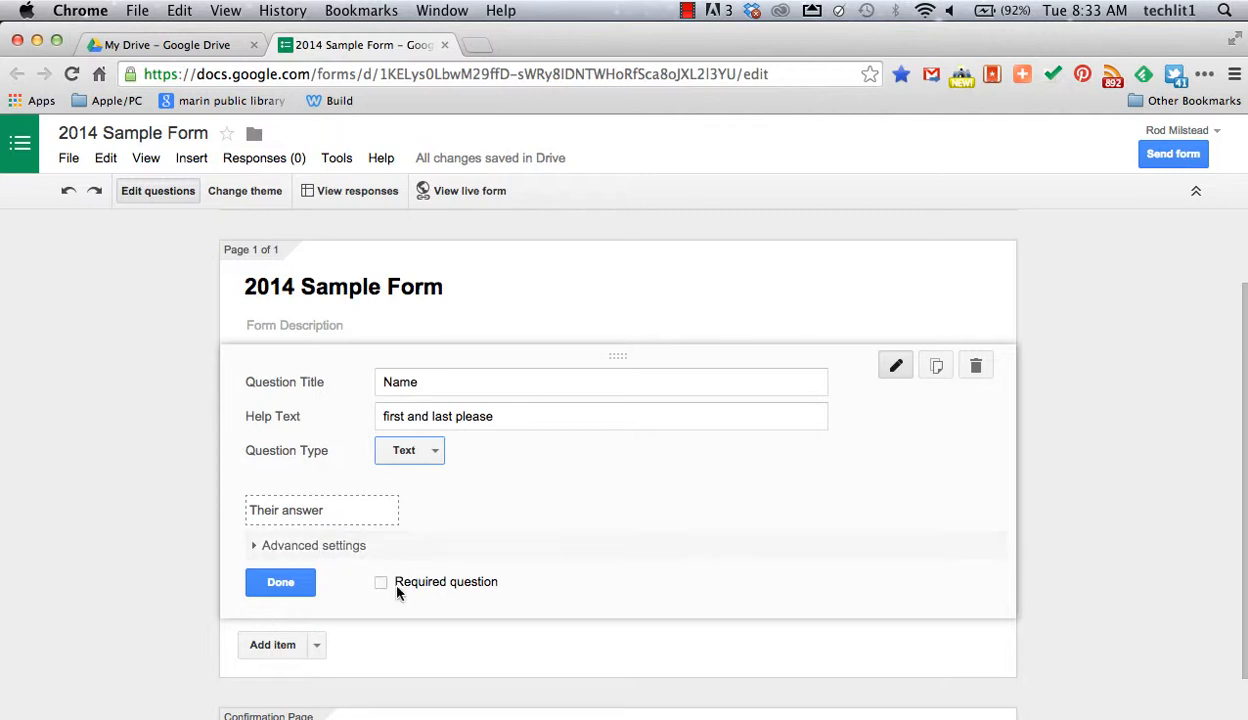
pyautogui.click(380, 584)
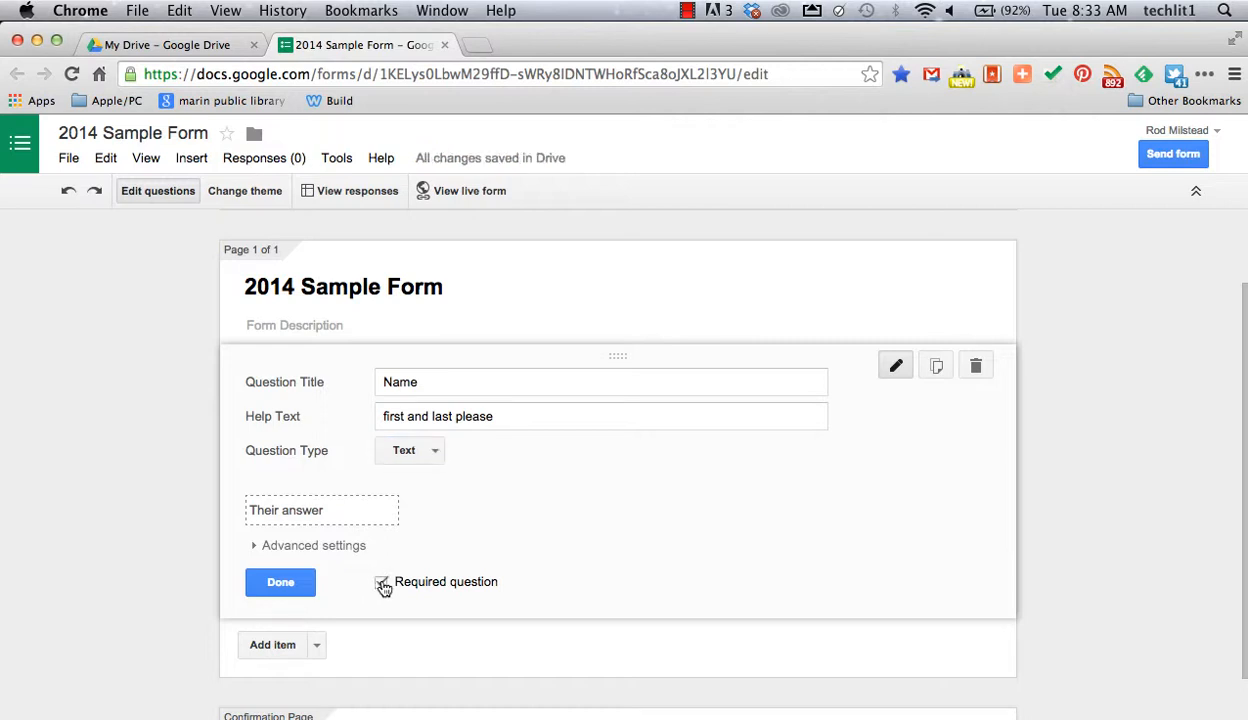
pyautogui.click(382, 584)
pyautogui.click(279, 584)
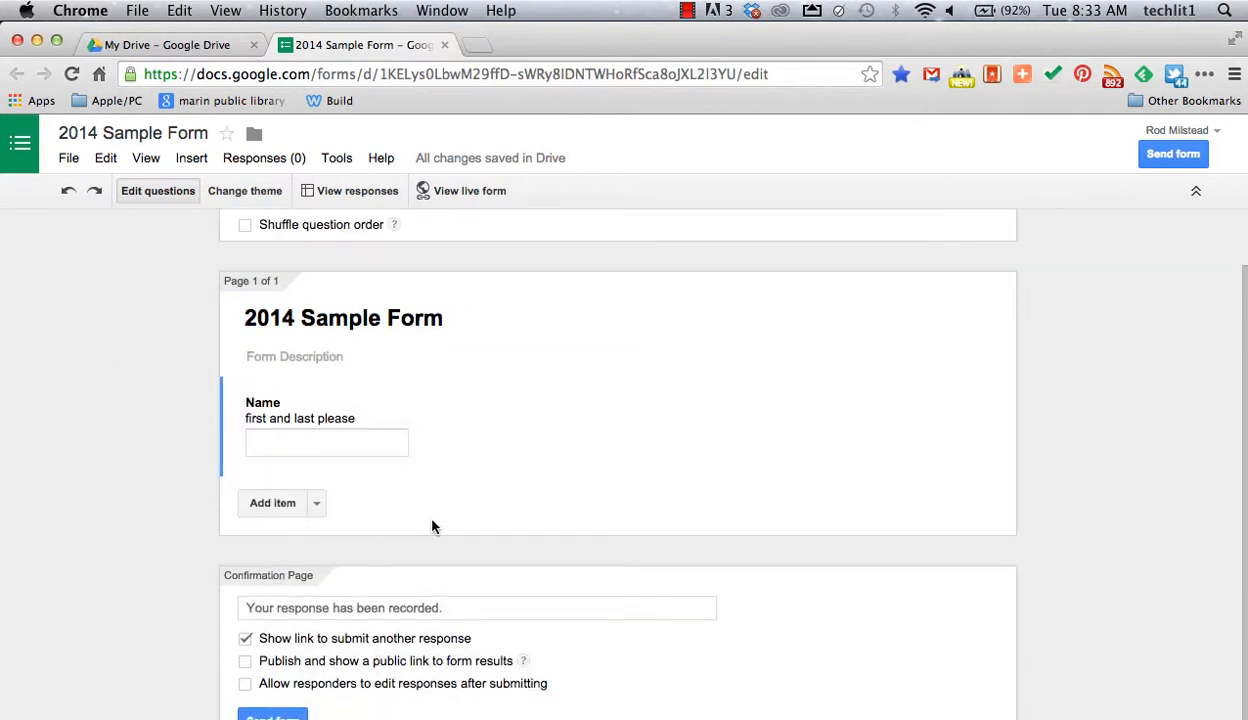
# - Add a multiple choice question below the Name question, titled "Which do you prefer?"
pyautogui.scroll(2, 432, 527)
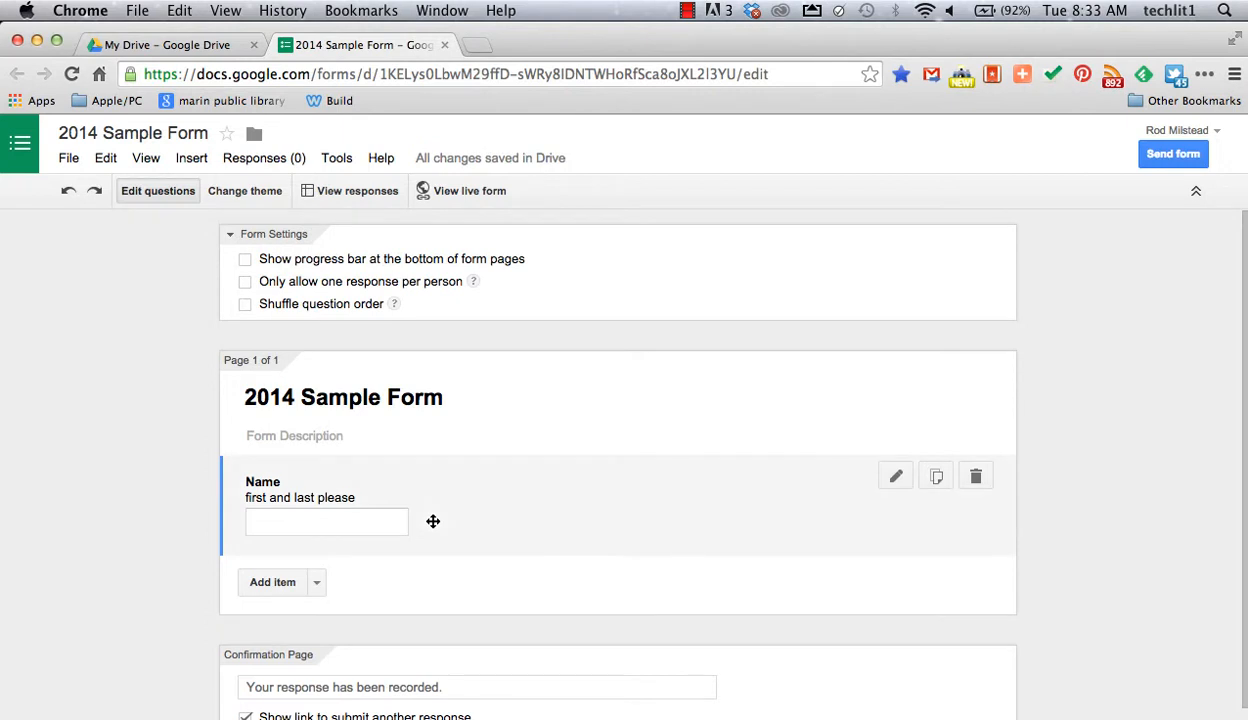
pyautogui.scroll(-2, 432, 521)
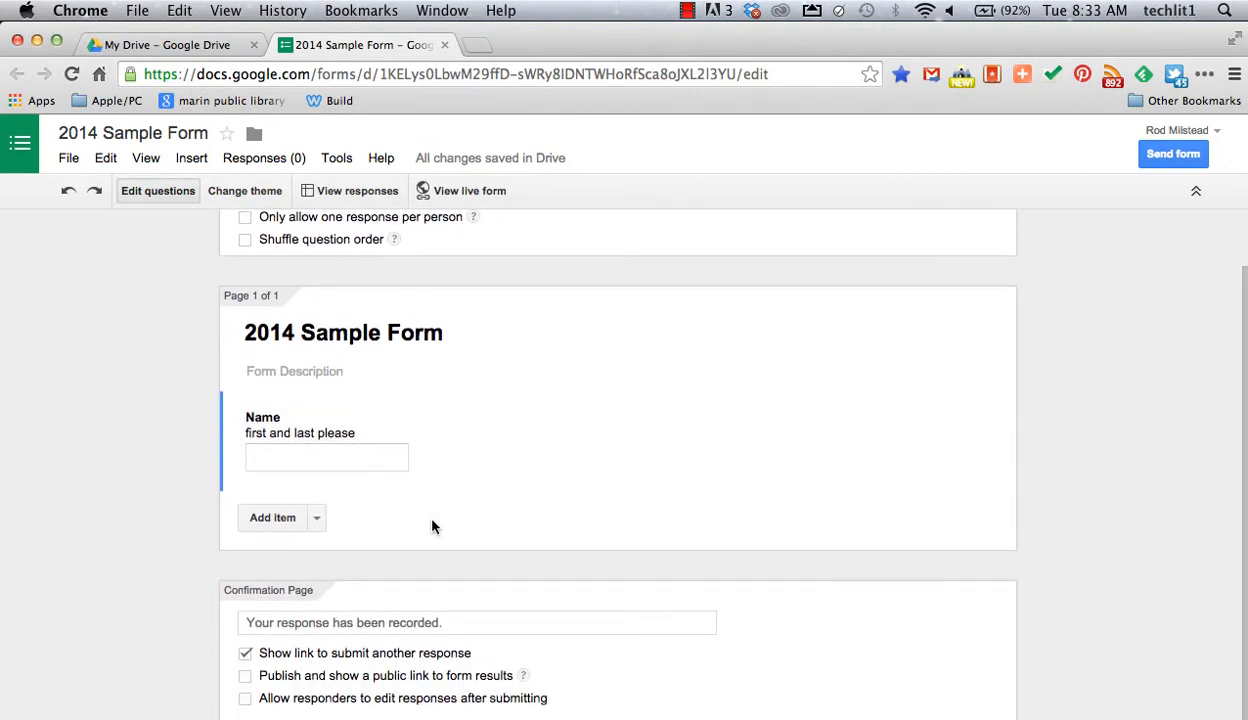
pyautogui.click(318, 517)
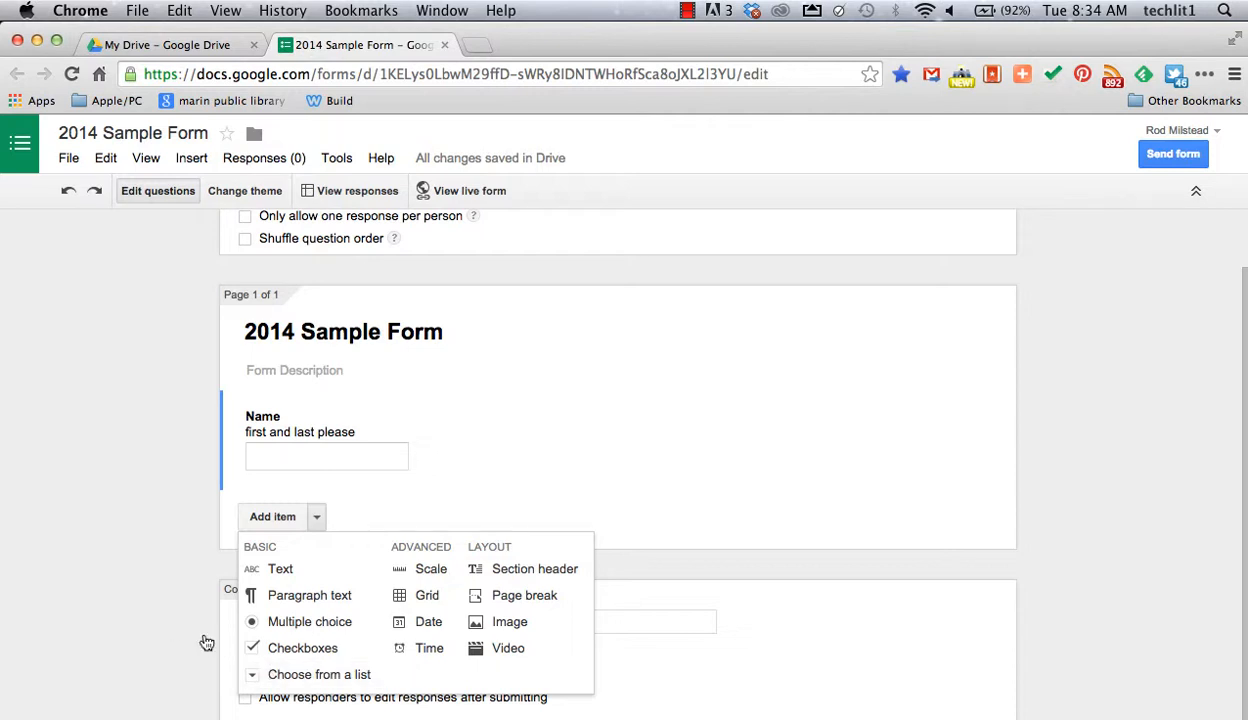
pyautogui.click(312, 626)
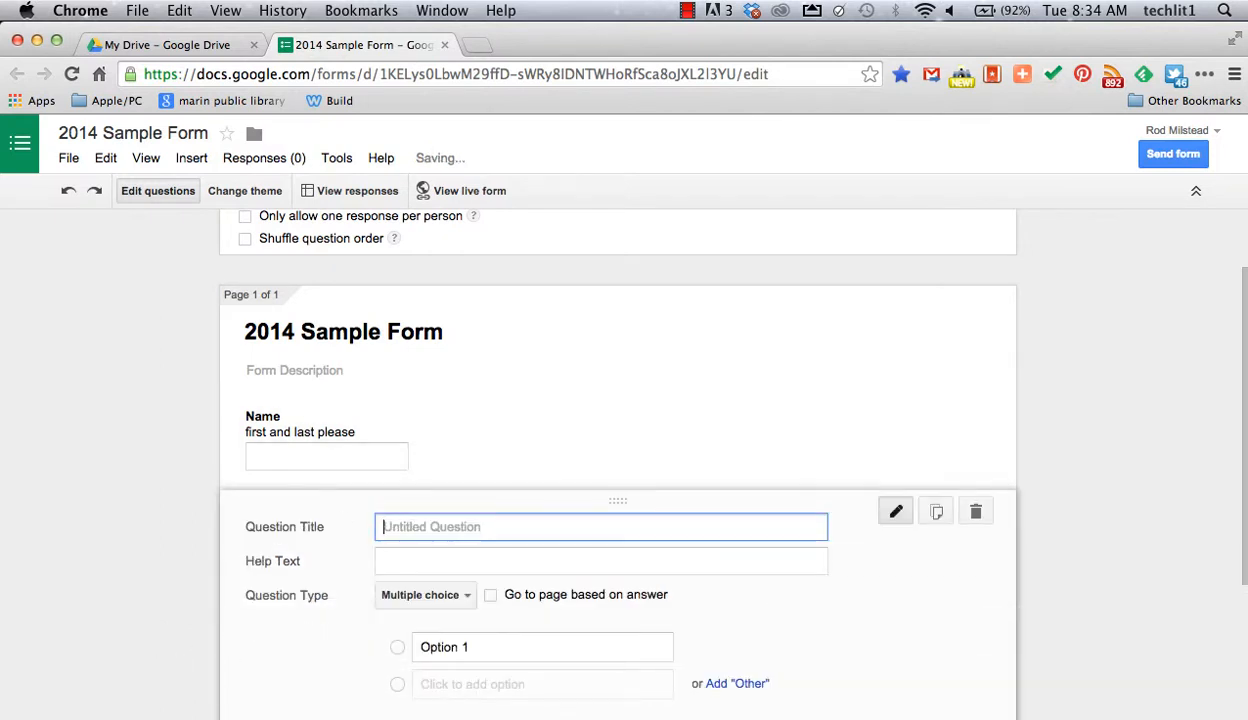
pyautogui.write('Which do you prefer')
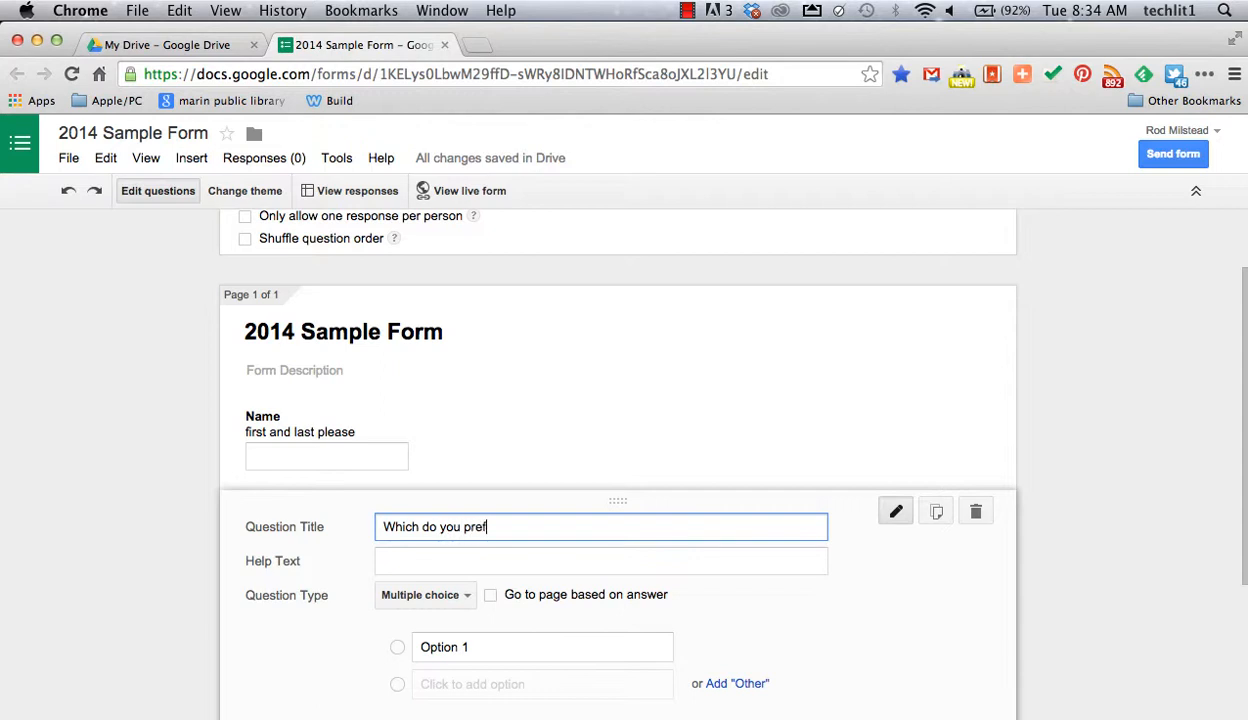
pyautogui.write('?')
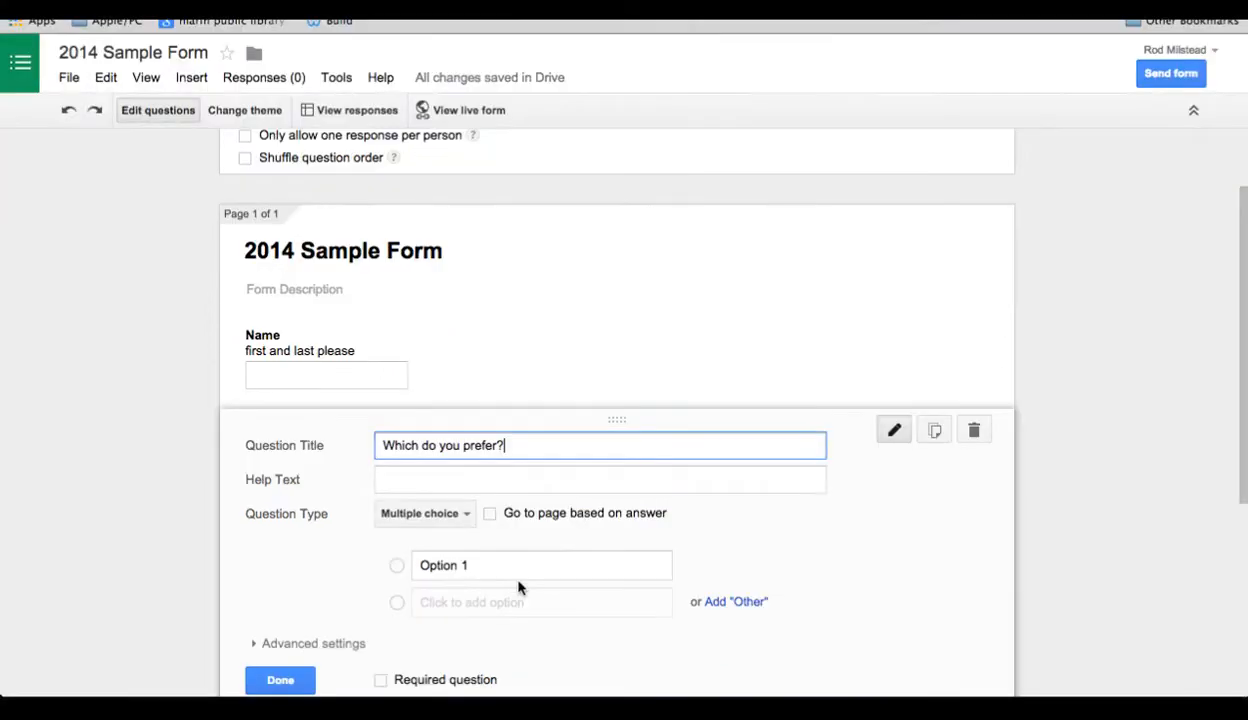
# - Give the multiple choice question the options "cats", "dogs" and Other, and finish editing it
pyautogui.click(473, 565)
pyautogui.write('cats')
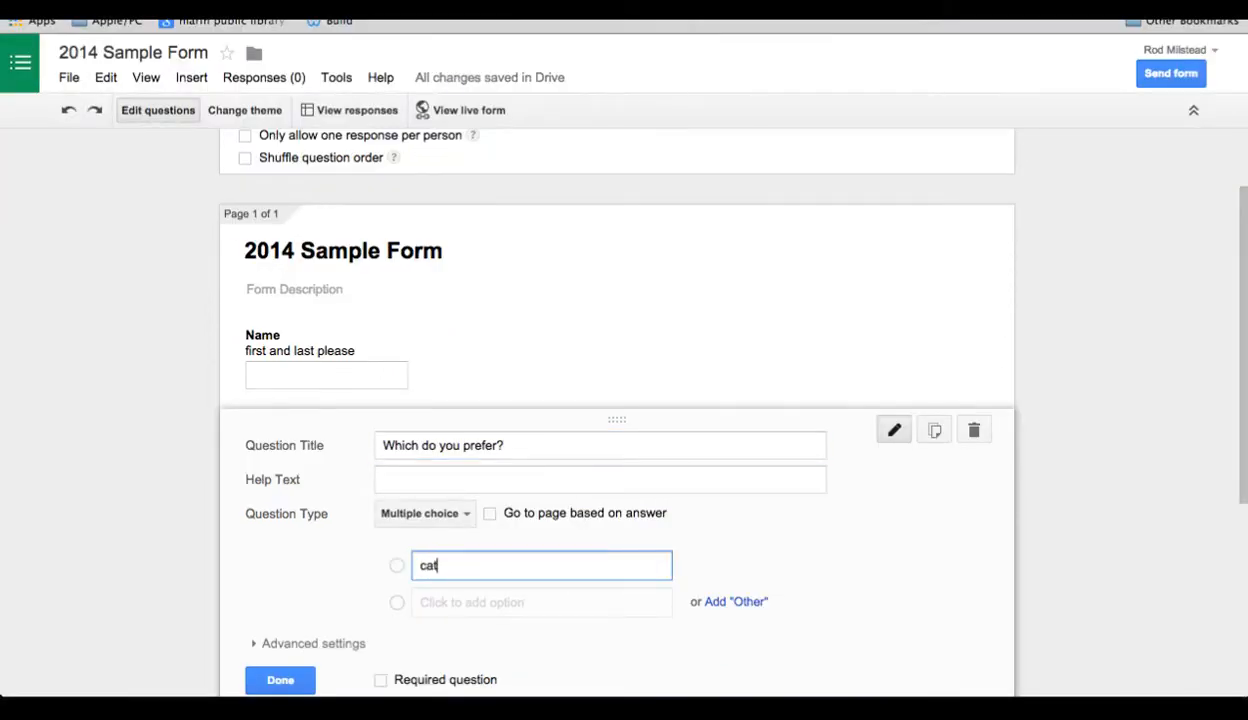
pyautogui.click(455, 599)
pyautogui.write('dogs')
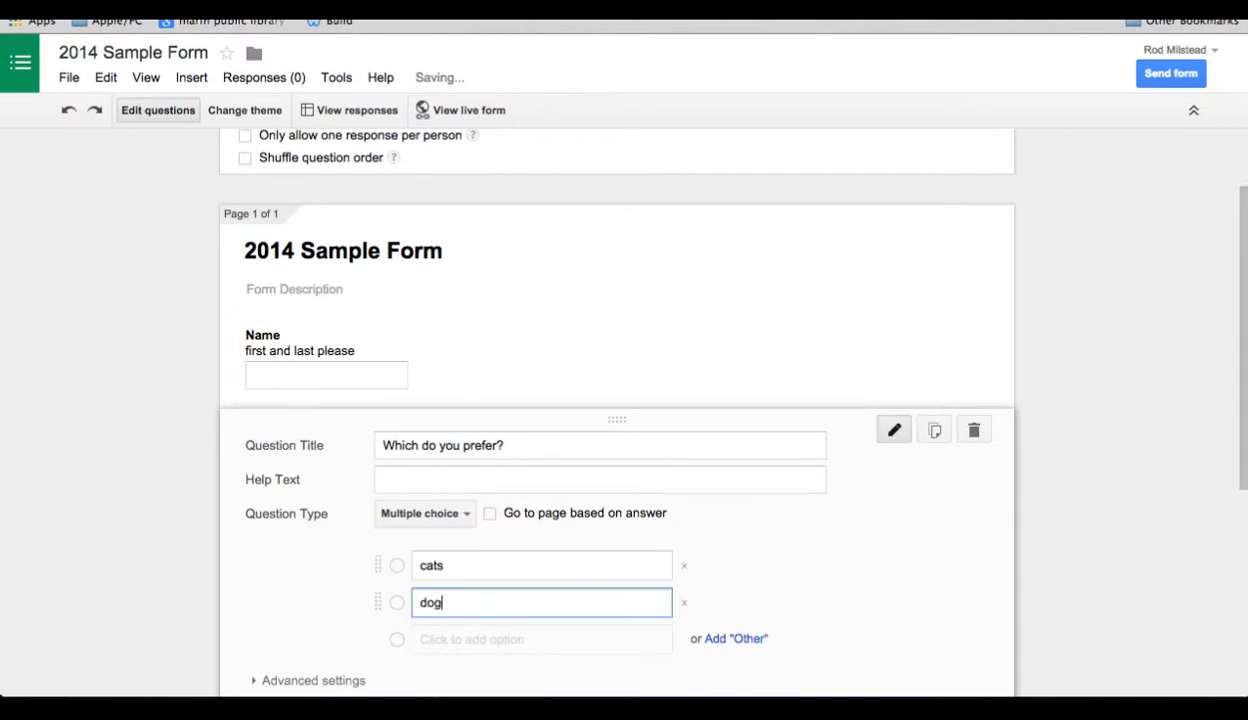
pyautogui.click(736, 639)
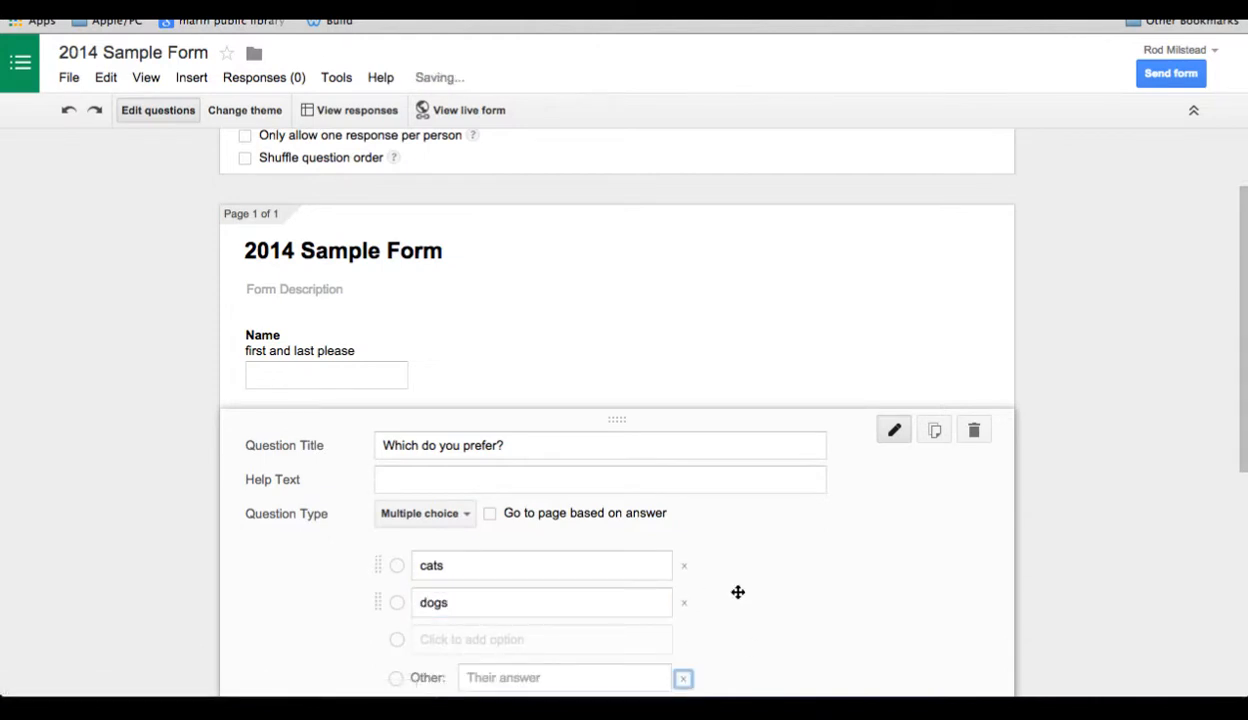
pyautogui.scroll(-3, 738, 590)
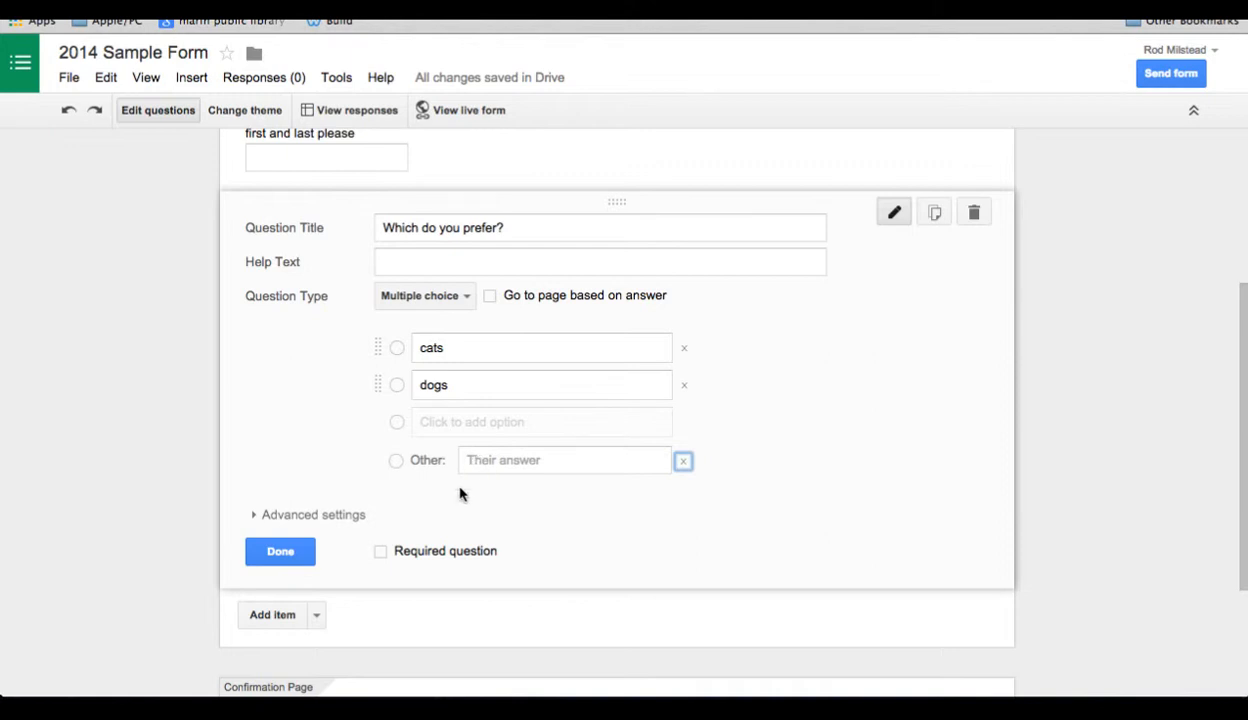
pyautogui.click(281, 552)
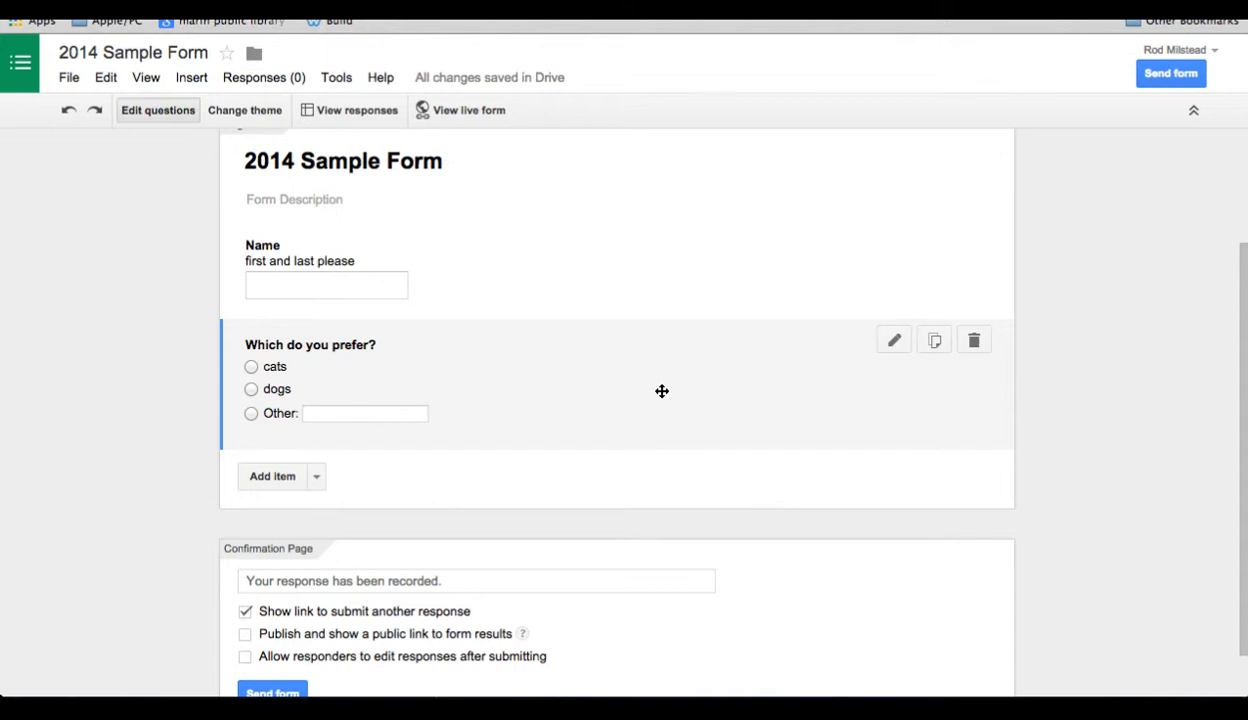
# - Duplicate the "Which do you prefer?" question and change the copy's first option to "ice cream"
pyautogui.click(935, 343)
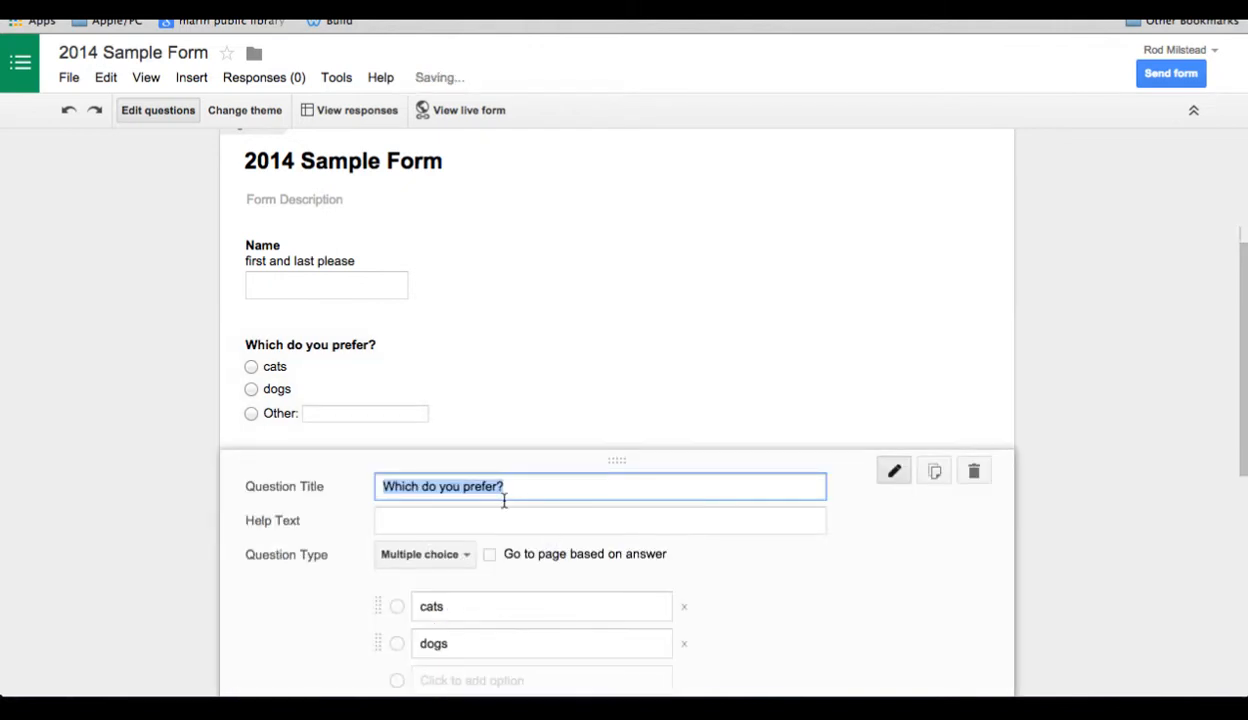
pyautogui.scroll(-2, 504, 540)
pyautogui.click(428, 538)
pyautogui.doubleClick(428, 538)
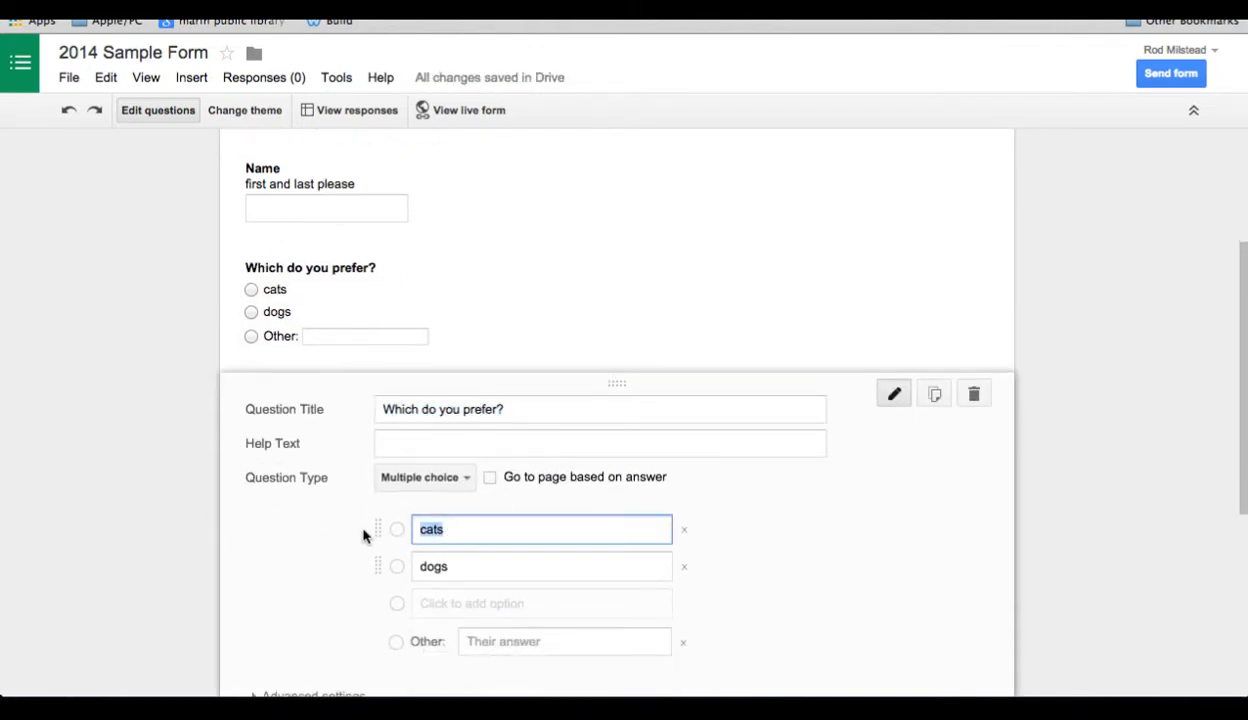
pyautogui.write('ice cream')
pyautogui.press('Tab')
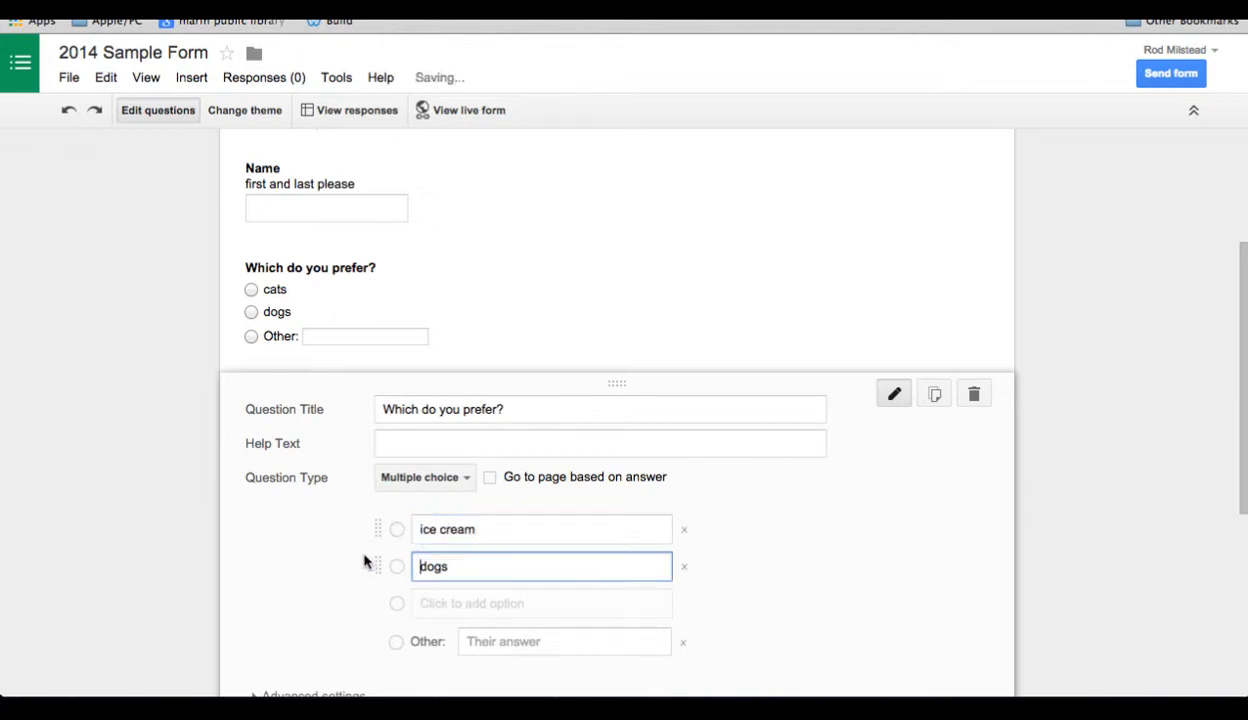
# - Change the duplicate question's second option to "cake", add a third option with its default text, and finish editing
pyautogui.doubleClick(415, 566)
pyautogui.write('cake')
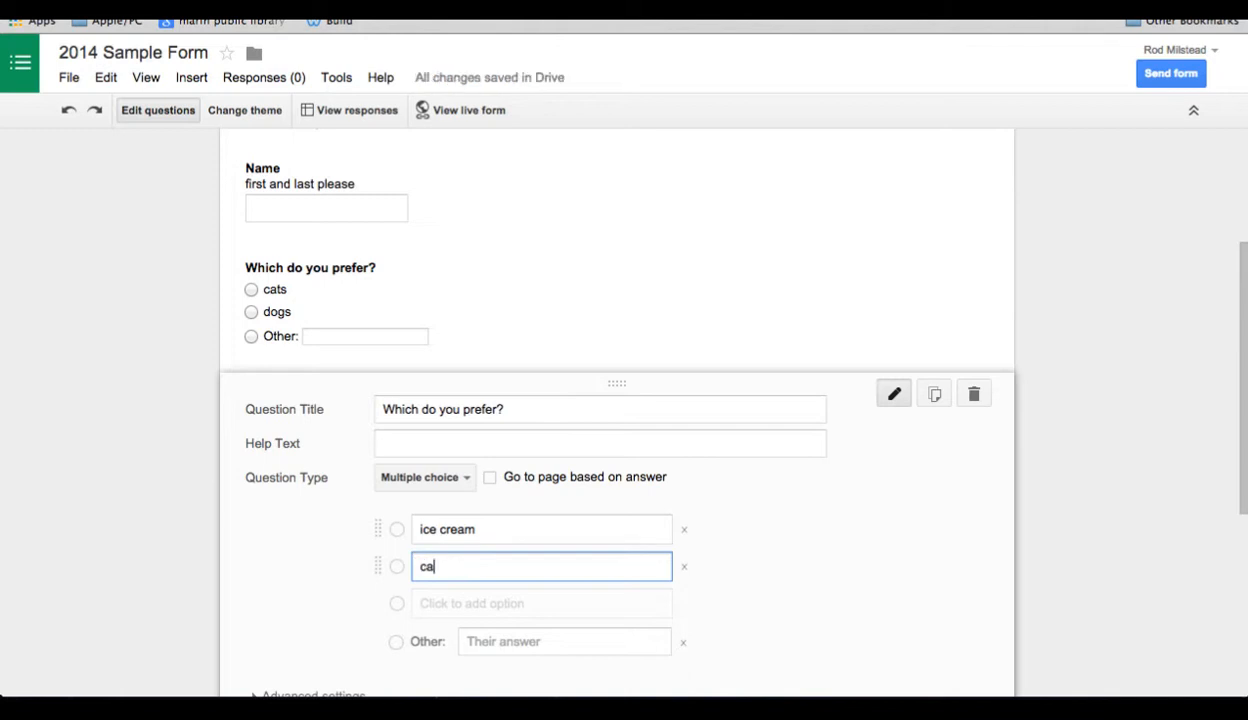
pyautogui.press('Return')
pyautogui.scroll(-3, 290, 598)
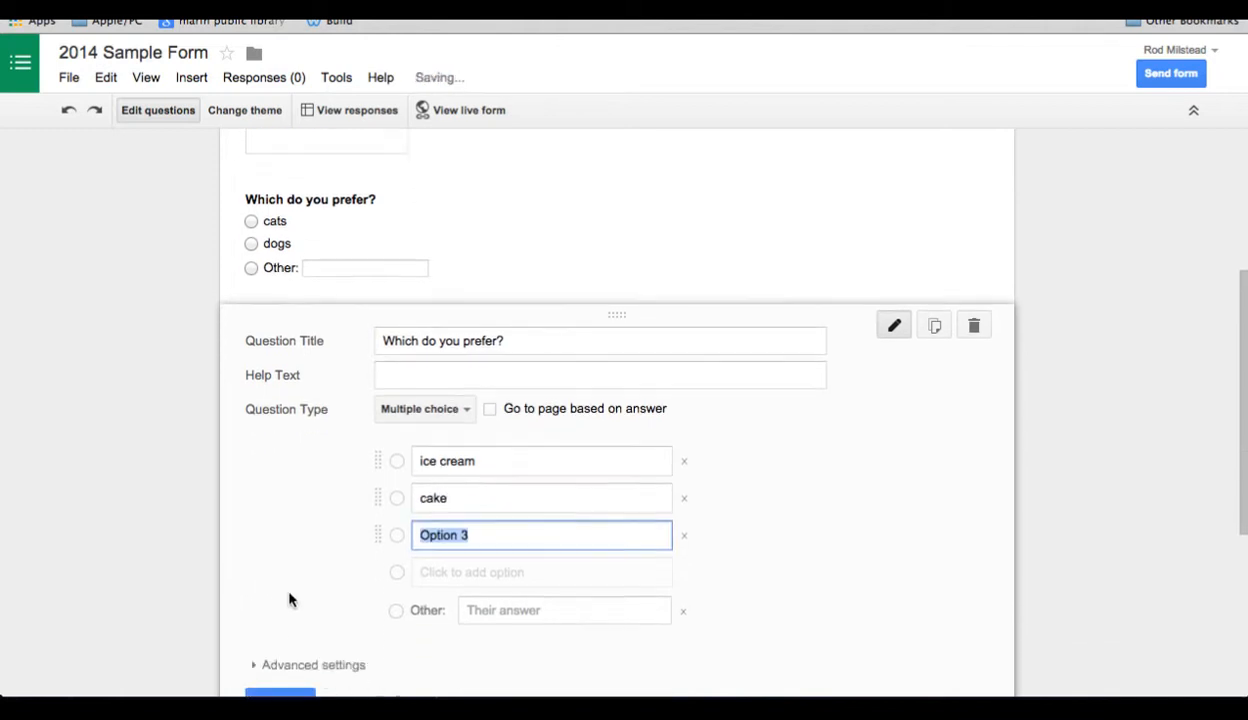
pyautogui.click(279, 533)
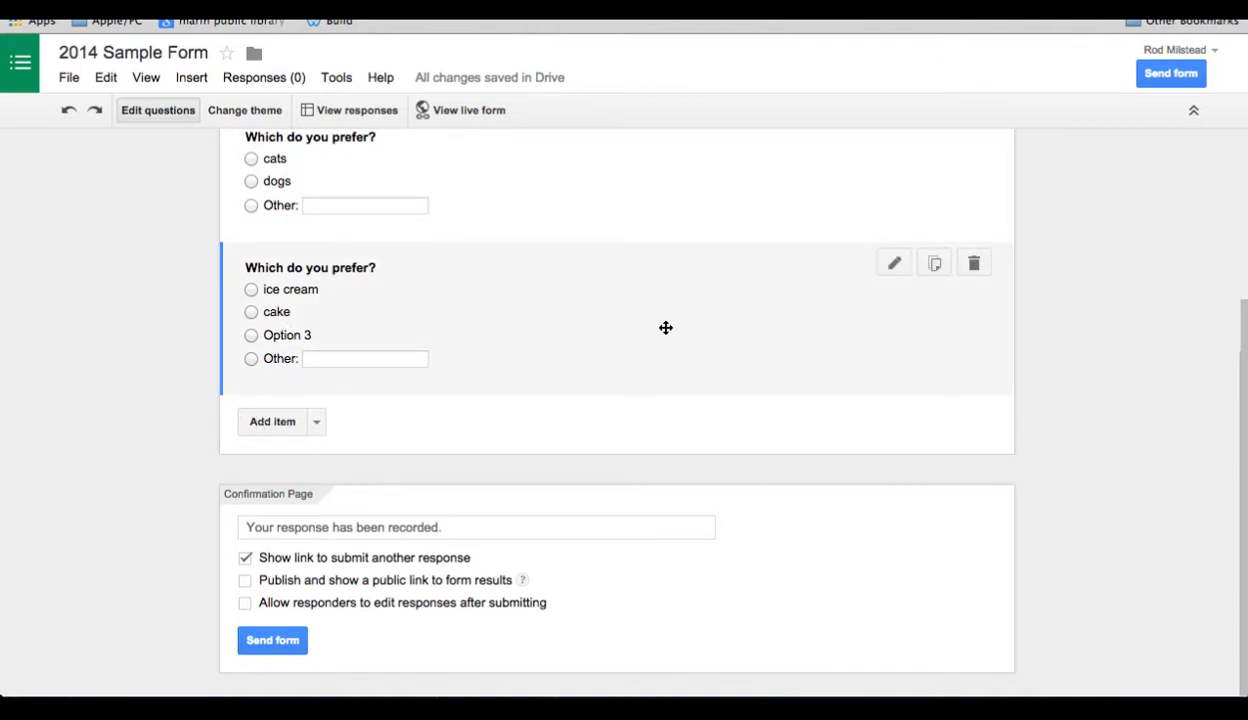
# - In the ice cream and cake question, remove "Option 3", move "cake" above "ice cream", and finish editing
pyautogui.click(893, 266)
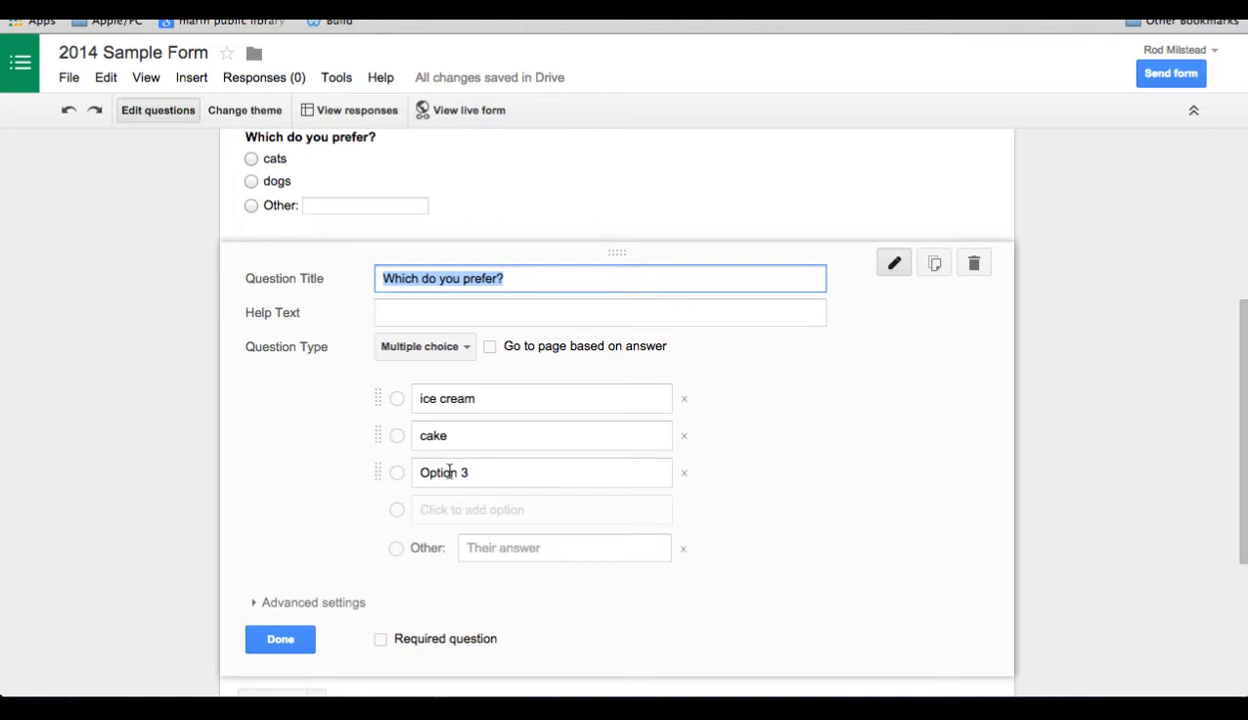
pyautogui.click(684, 473)
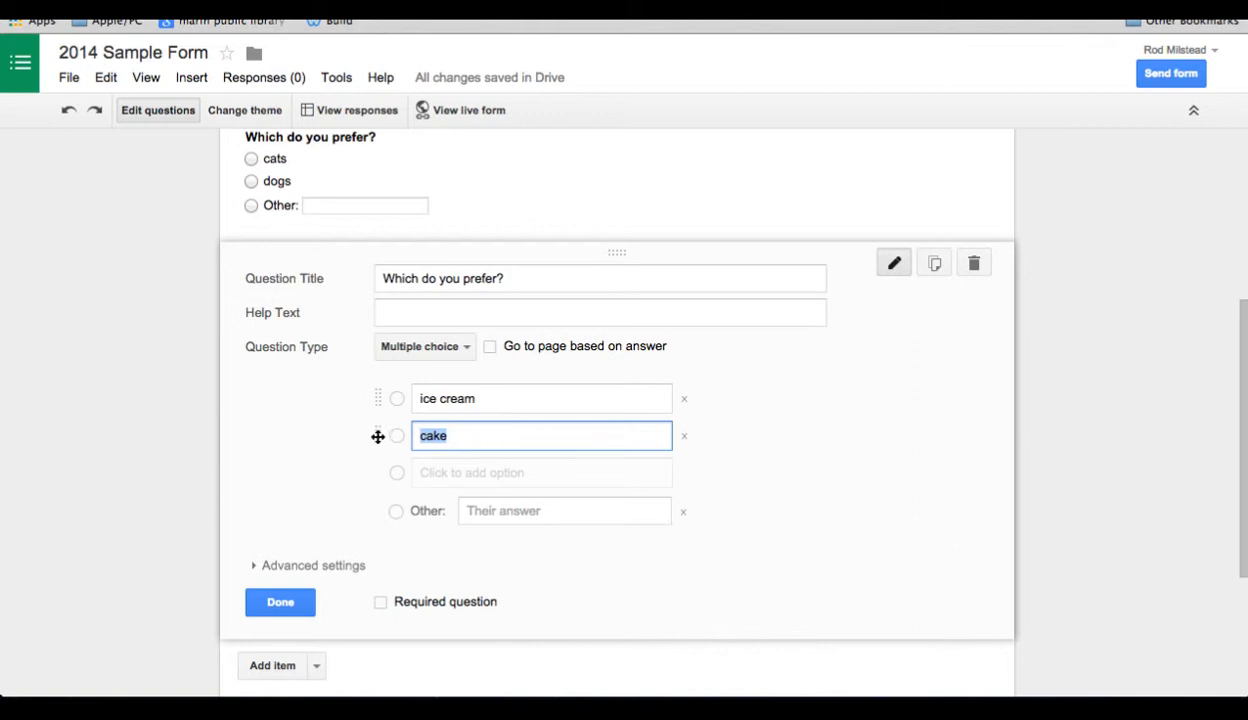
pyautogui.moveTo(378, 436); pyautogui.dragTo(380, 395)
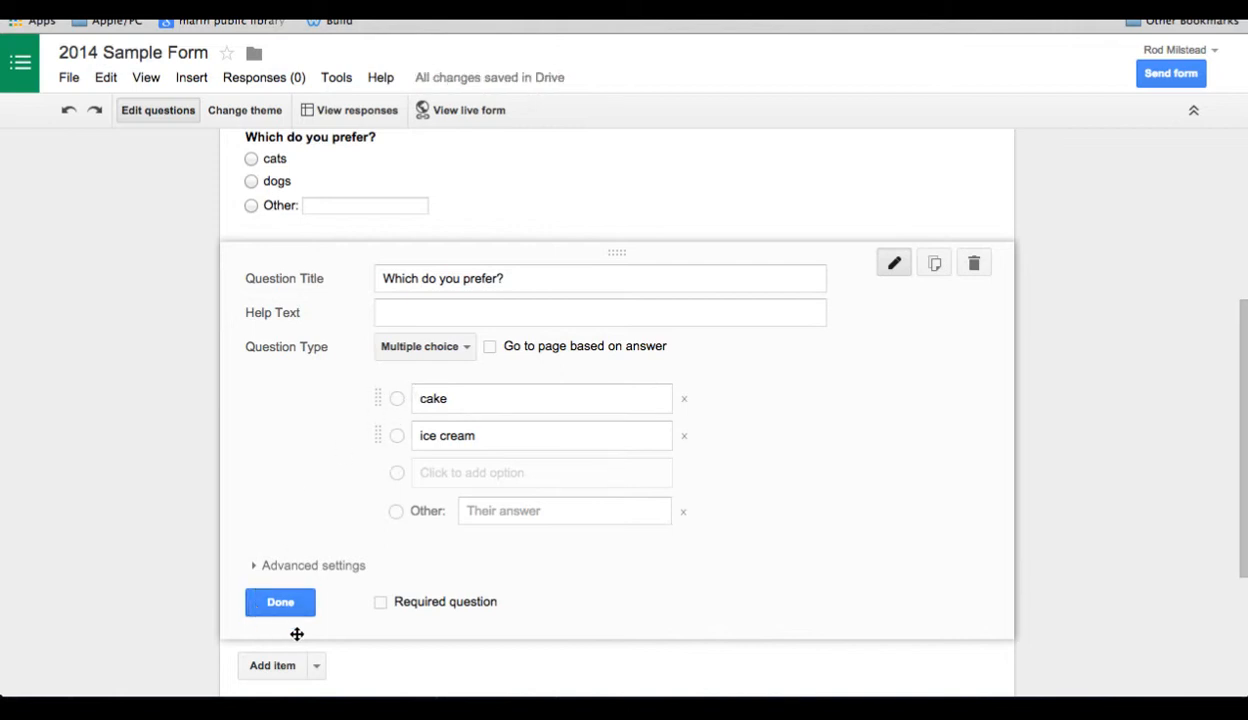
pyautogui.click(280, 604)
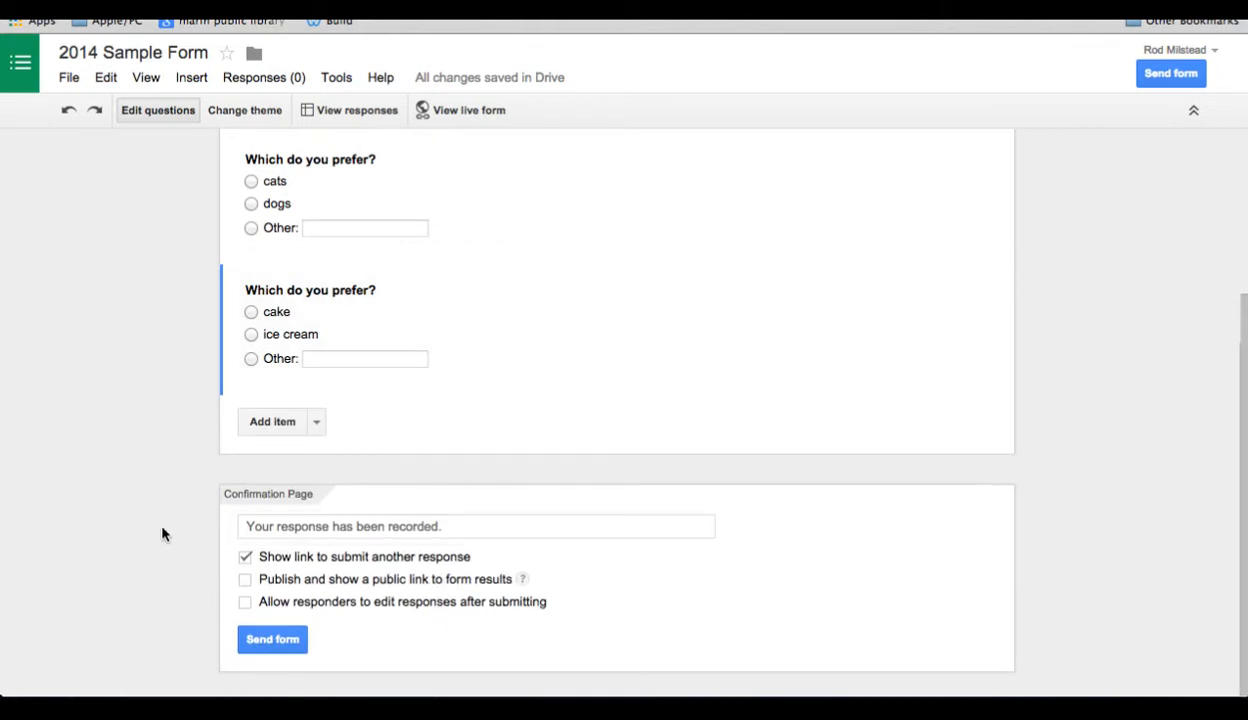
# - Move the cake and ice cream question above the cats and dogs question, and delete the cats and dogs question
pyautogui.scroll(3, 145, 427)
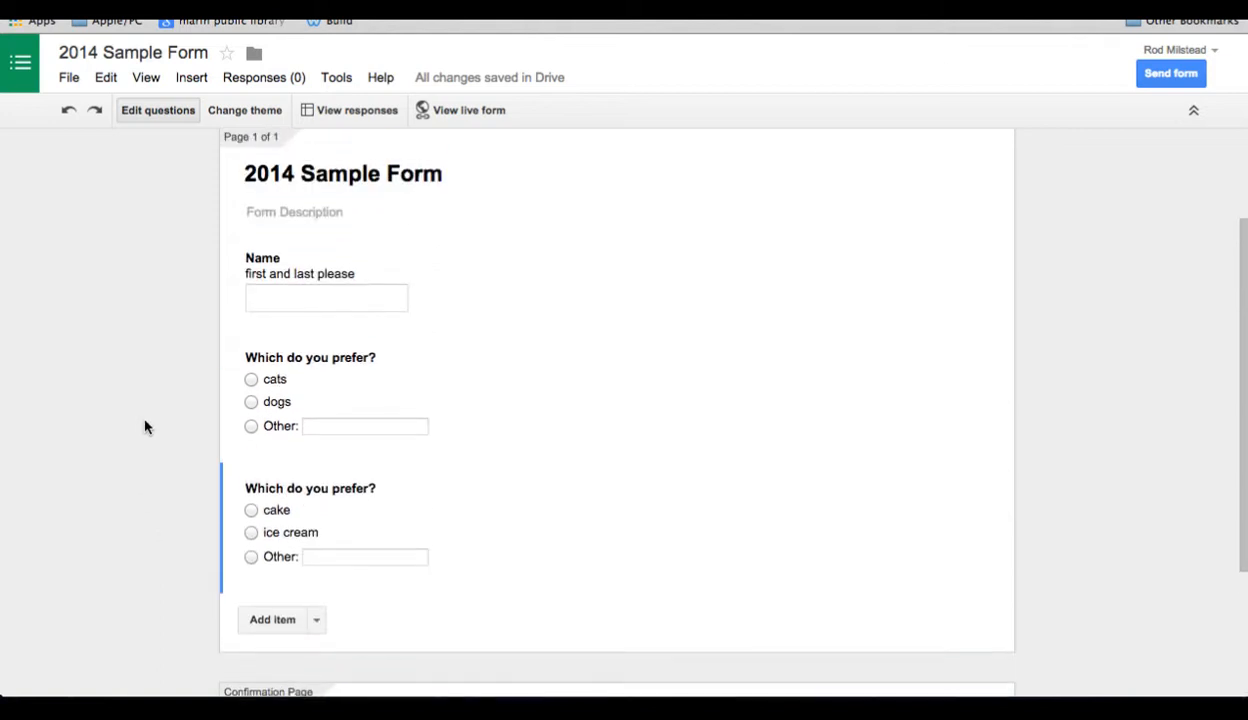
pyautogui.moveTo(226, 505)
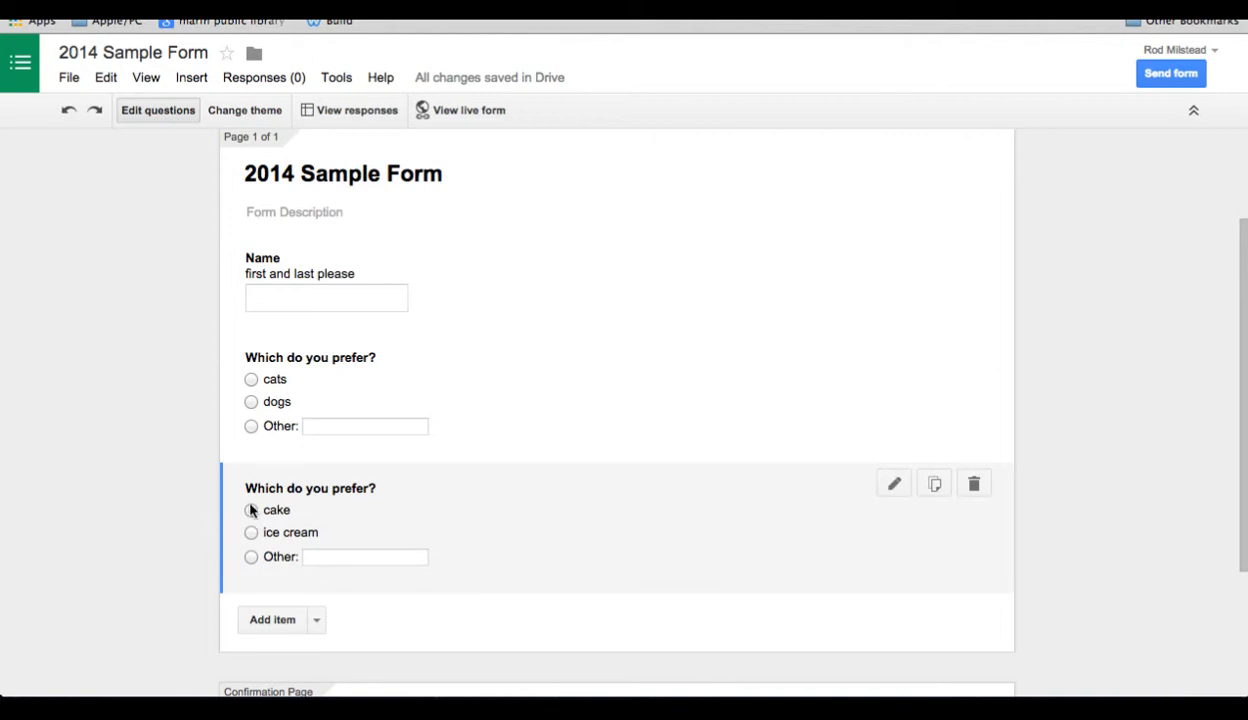
pyautogui.moveTo(236, 522); pyautogui.dragTo(231, 400)
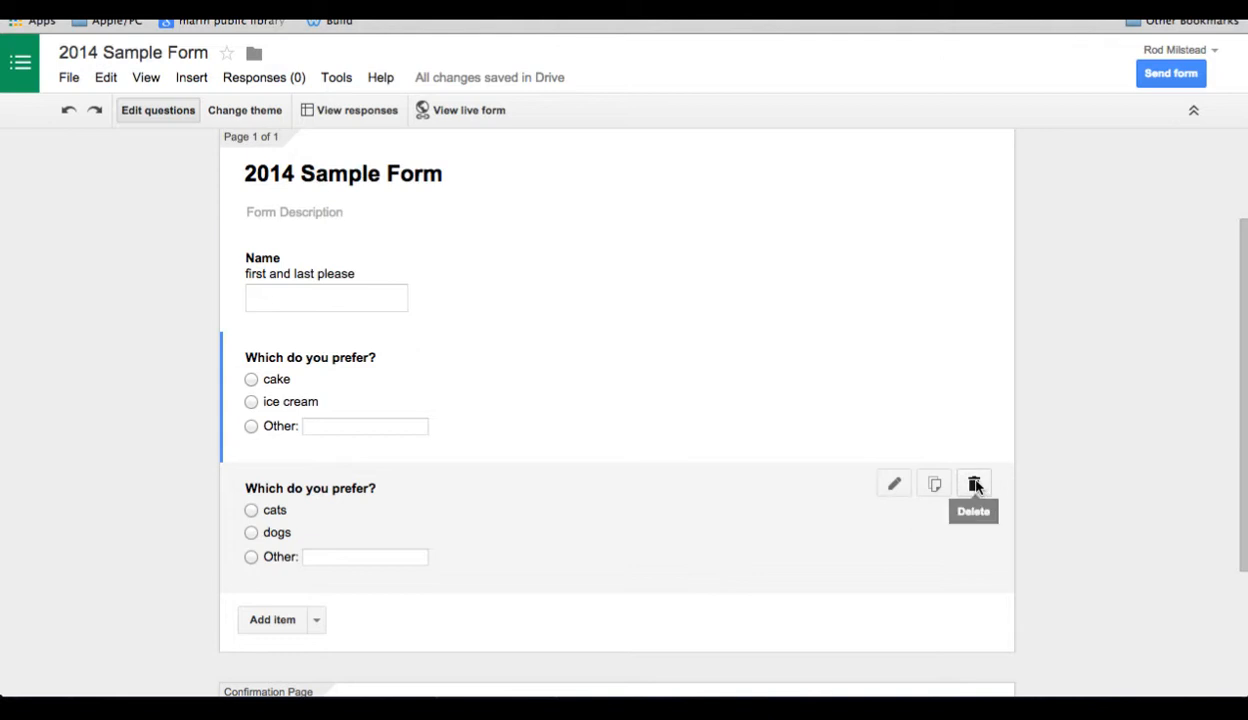
pyautogui.click(975, 484)
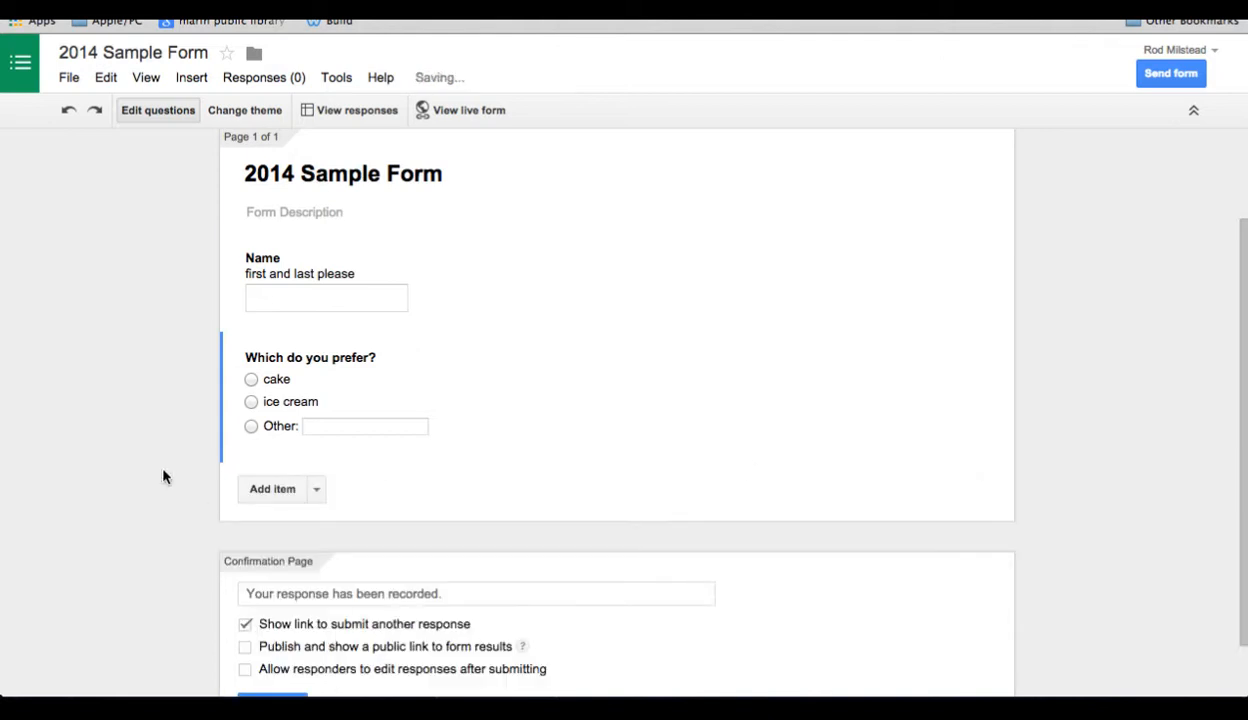
# - Set the confirmation message to "Thank you for the completing the survey!" and disable the link to submit another response
pyautogui.scroll(-2, 160, 478)
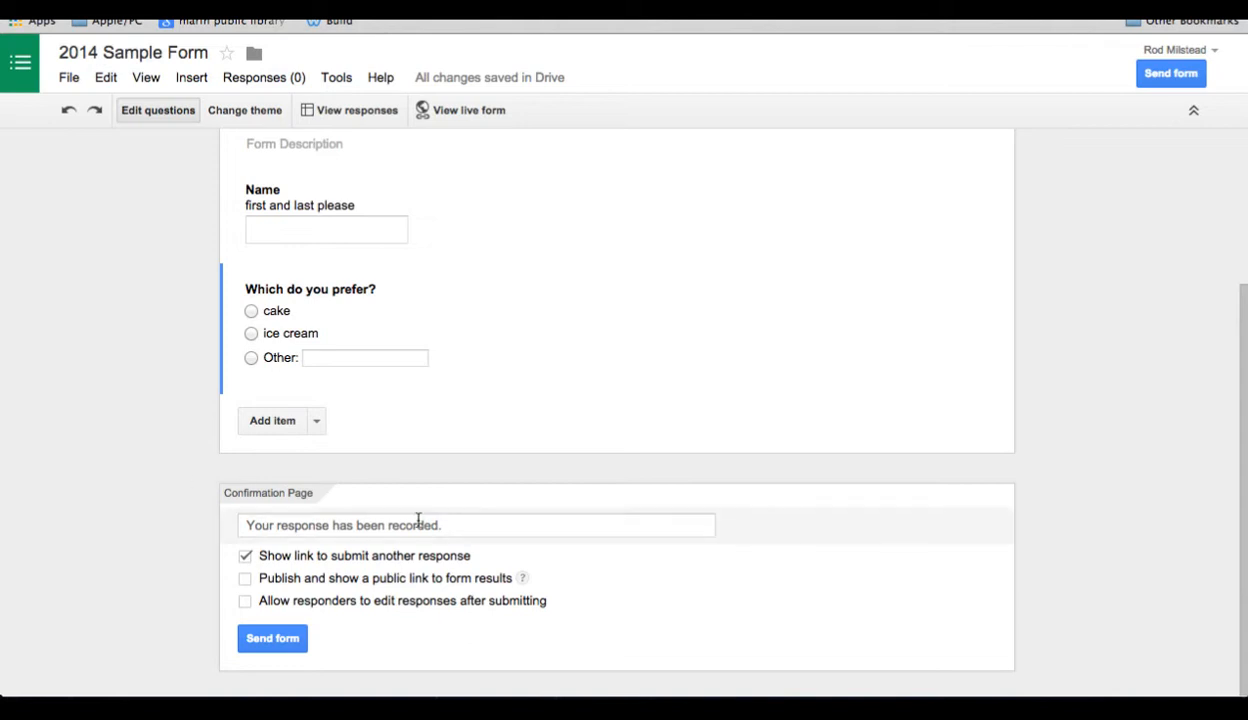
pyautogui.click(245, 526)
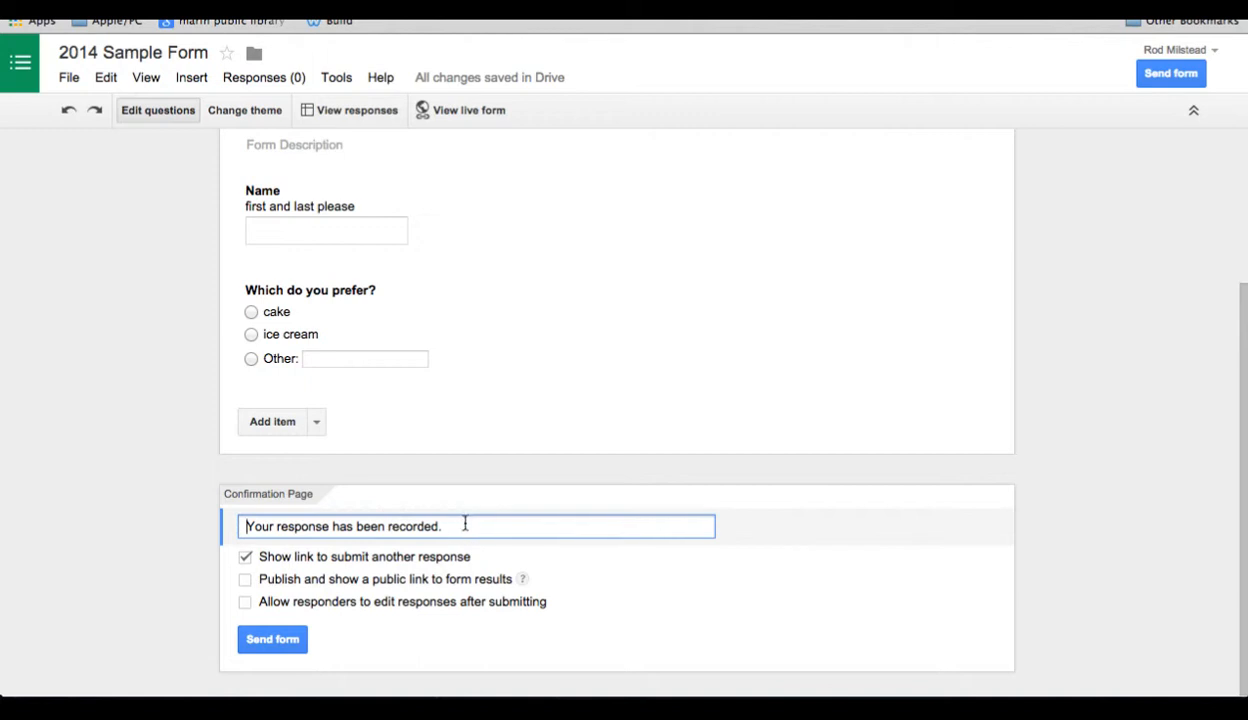
pyautogui.moveTo(464, 525); pyautogui.dragTo(226, 526)
pyautogui.write('Thank')
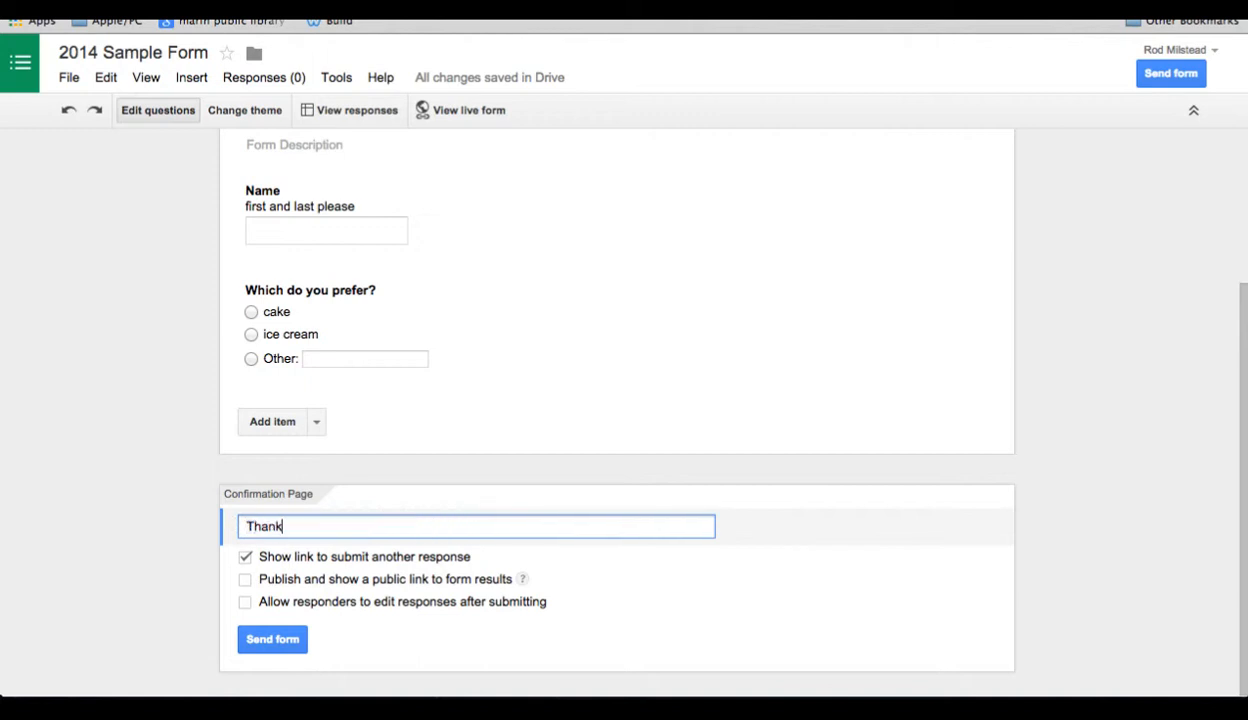
pyautogui.write(' you for the completing the survey')
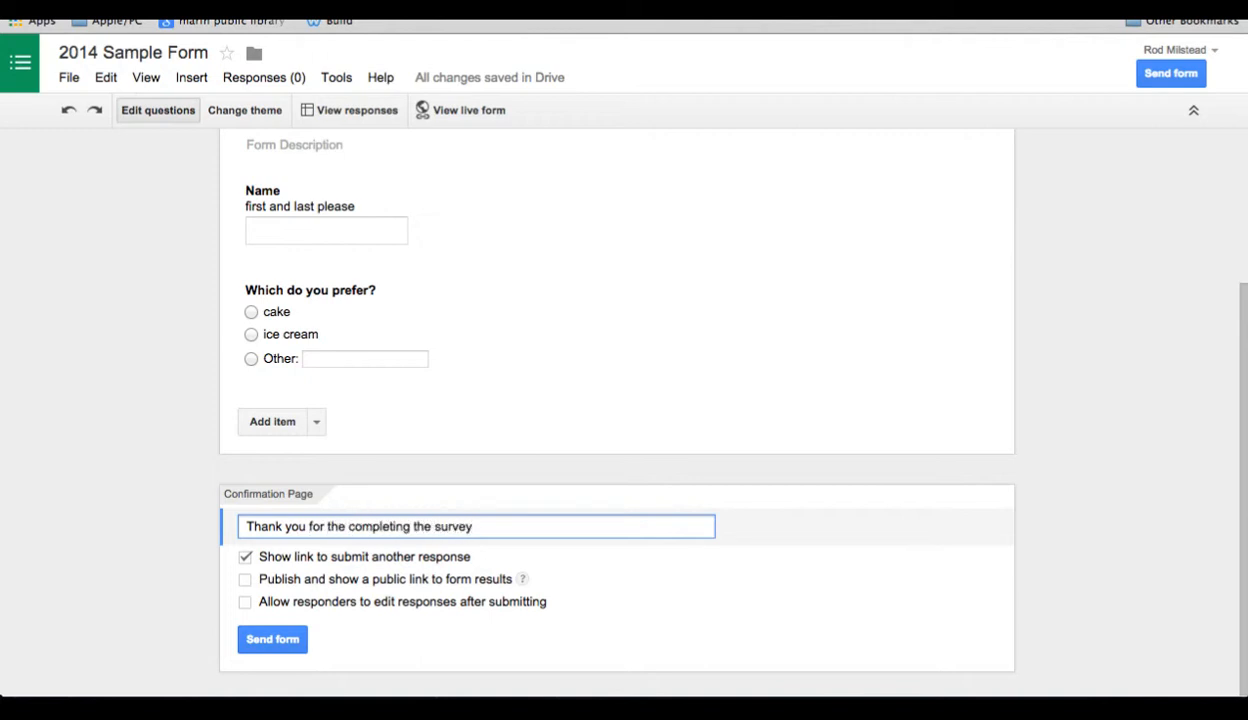
pyautogui.write('!')
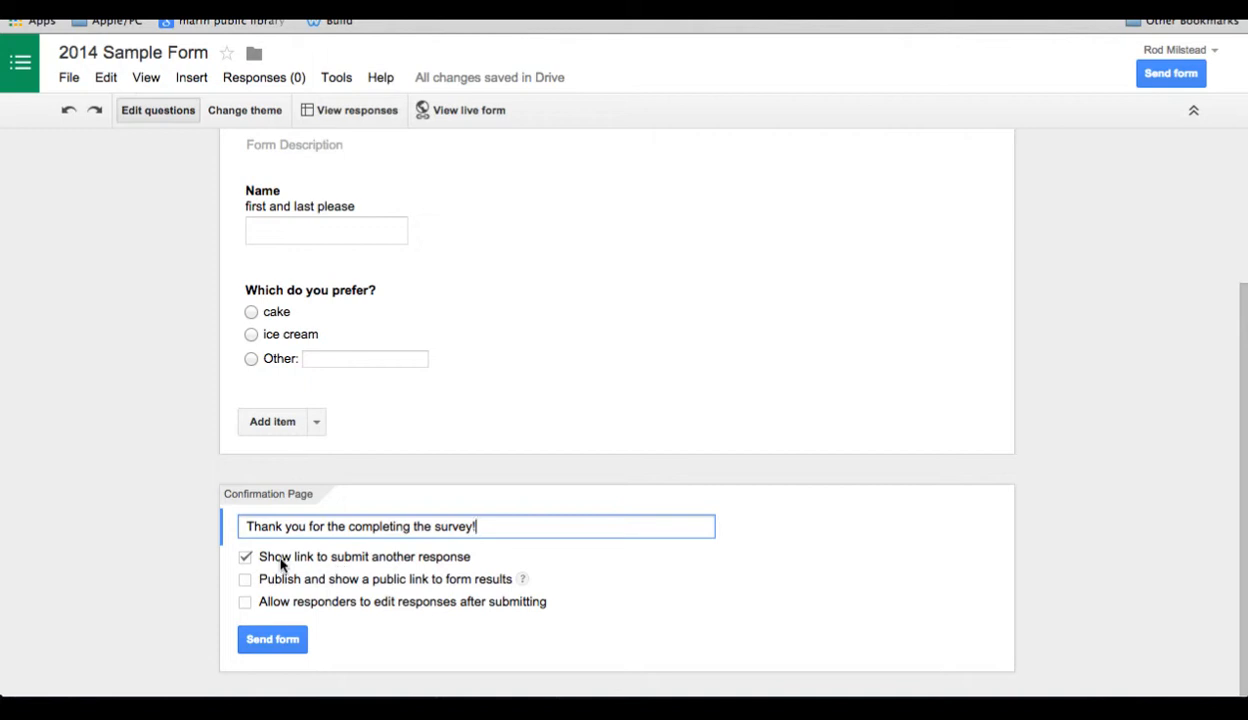
pyautogui.click(245, 557)
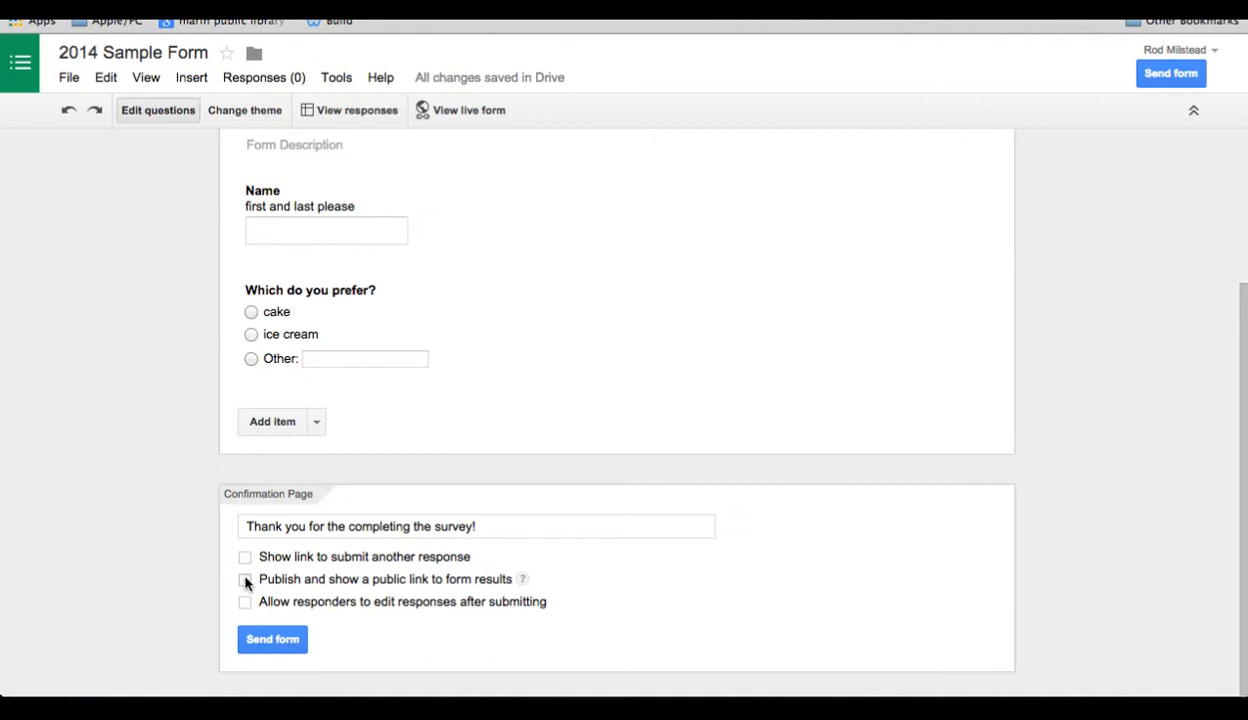
# - Try the confirmation page options for publishing form results and for letting responders edit responses, turning each back off
pyautogui.click(245, 580)
pyautogui.click(244, 579)
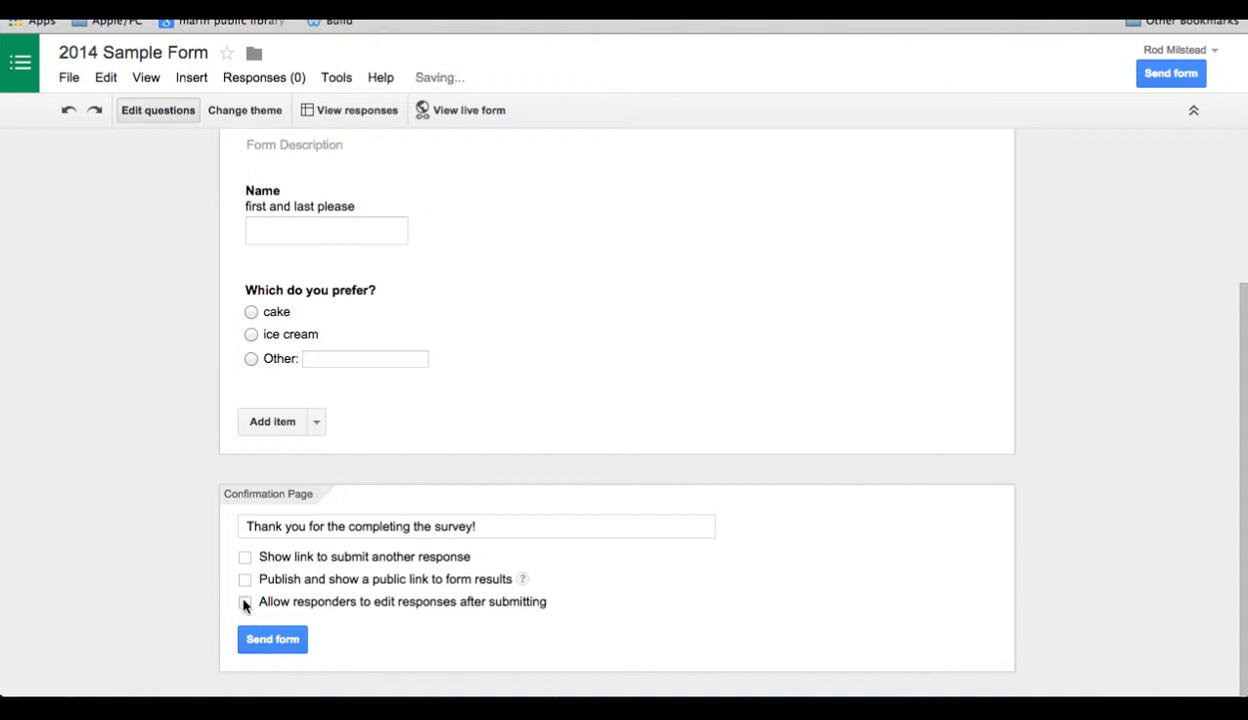
pyautogui.click(244, 603)
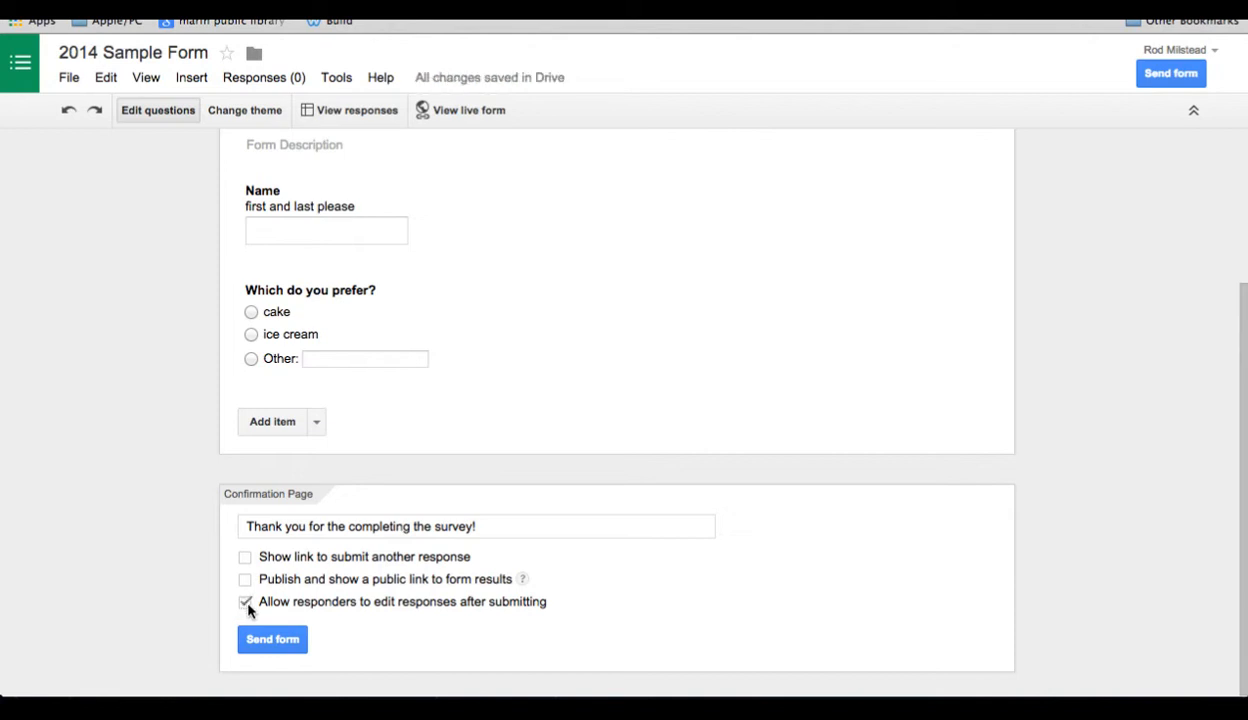
pyautogui.click(246, 603)
# - Review the form's sending options, including the short URL and the embed code, and close them
pyautogui.scroll(3, 190, 614)
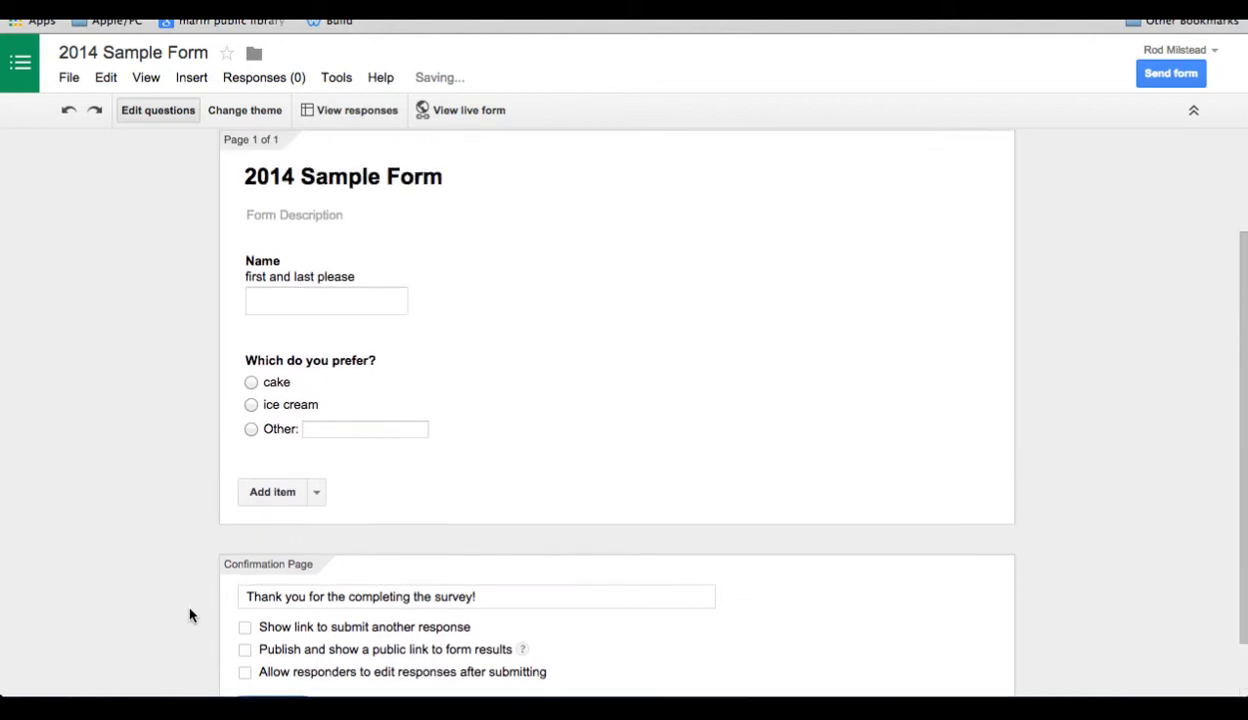
pyautogui.scroll(-4, 190, 614)
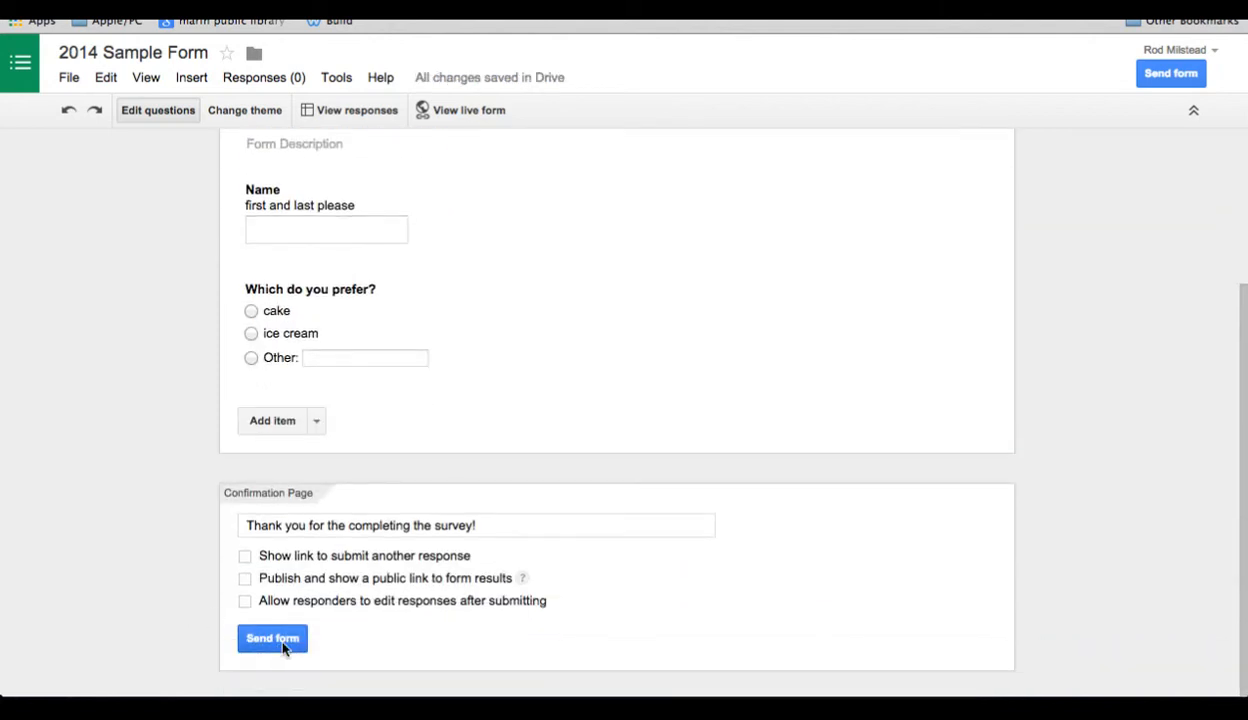
pyautogui.click(283, 647)
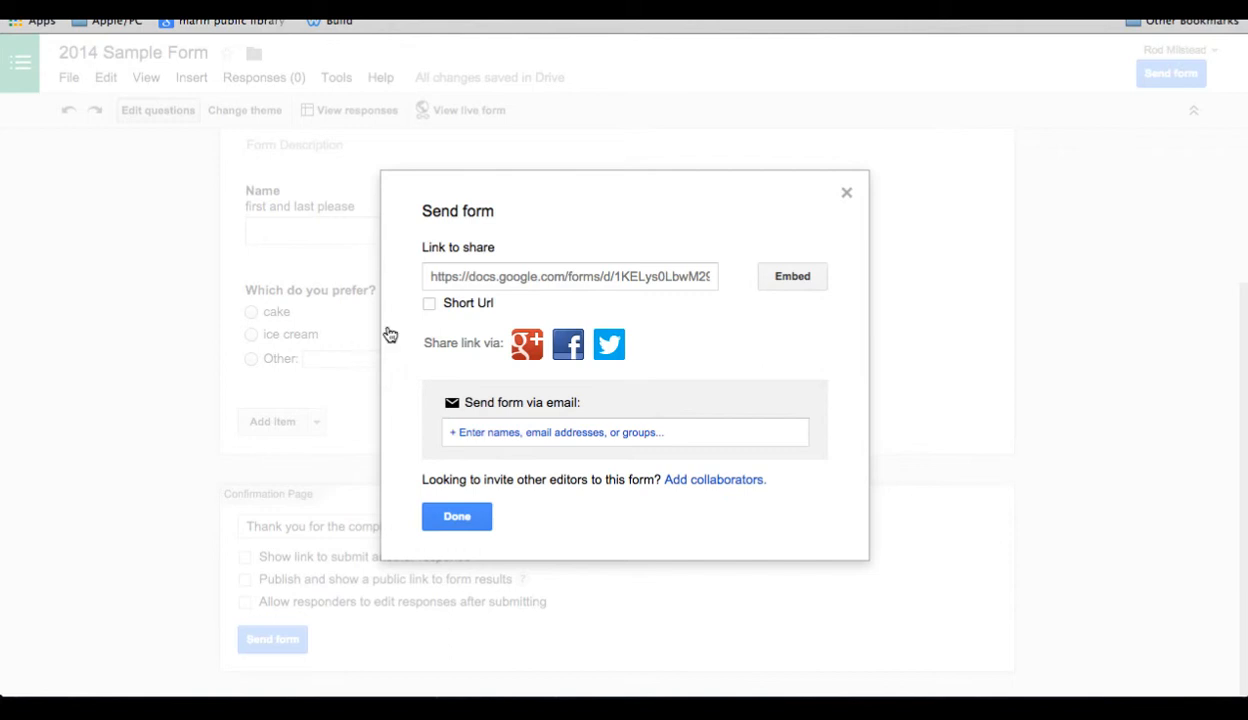
pyautogui.click(468, 285)
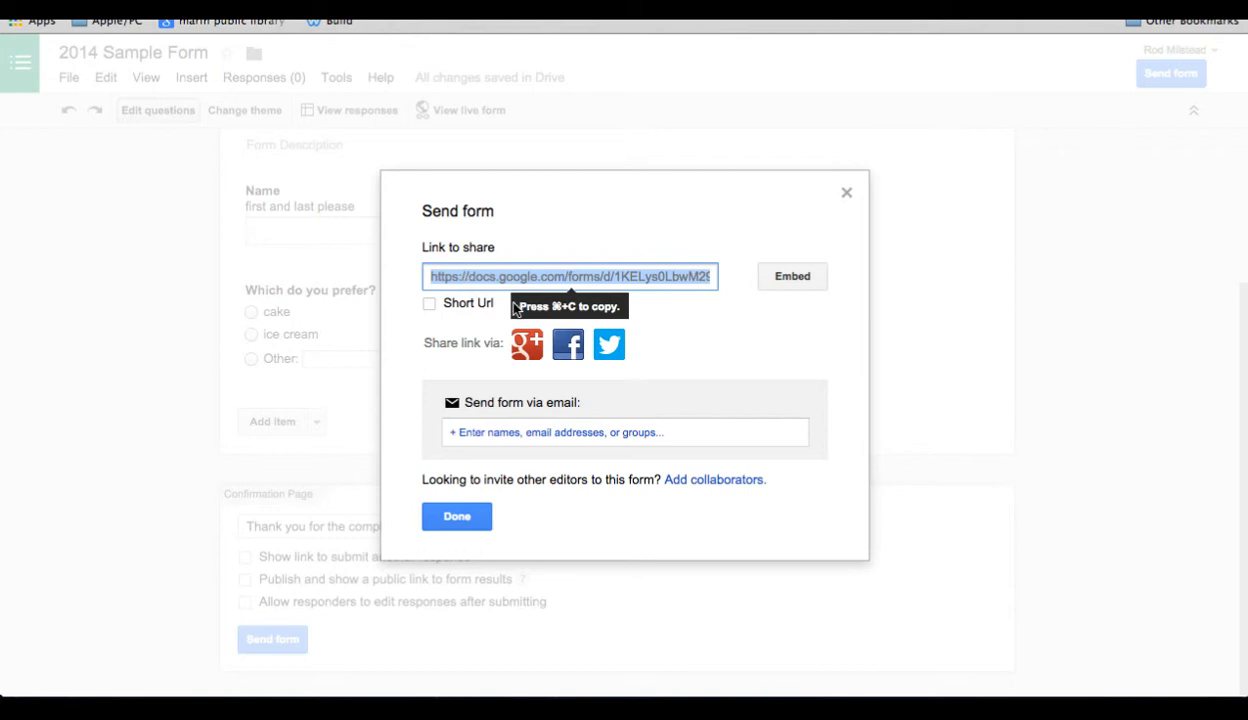
pyautogui.click(430, 305)
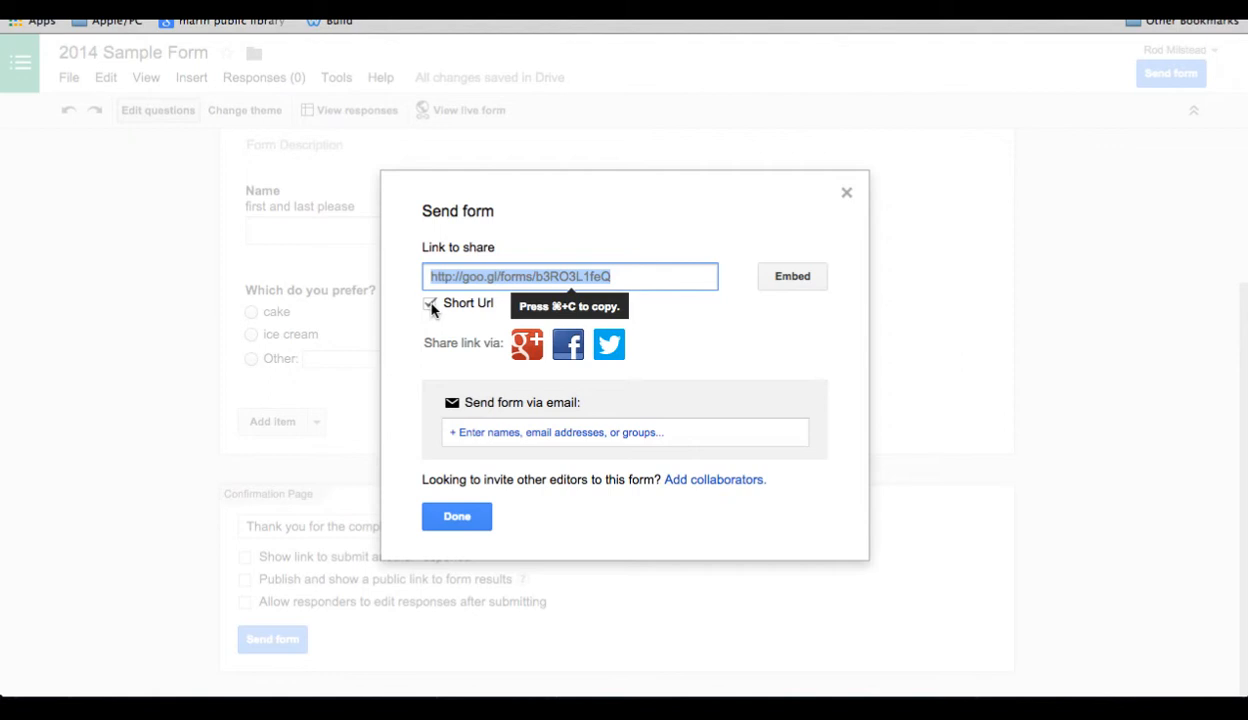
pyautogui.click(430, 305)
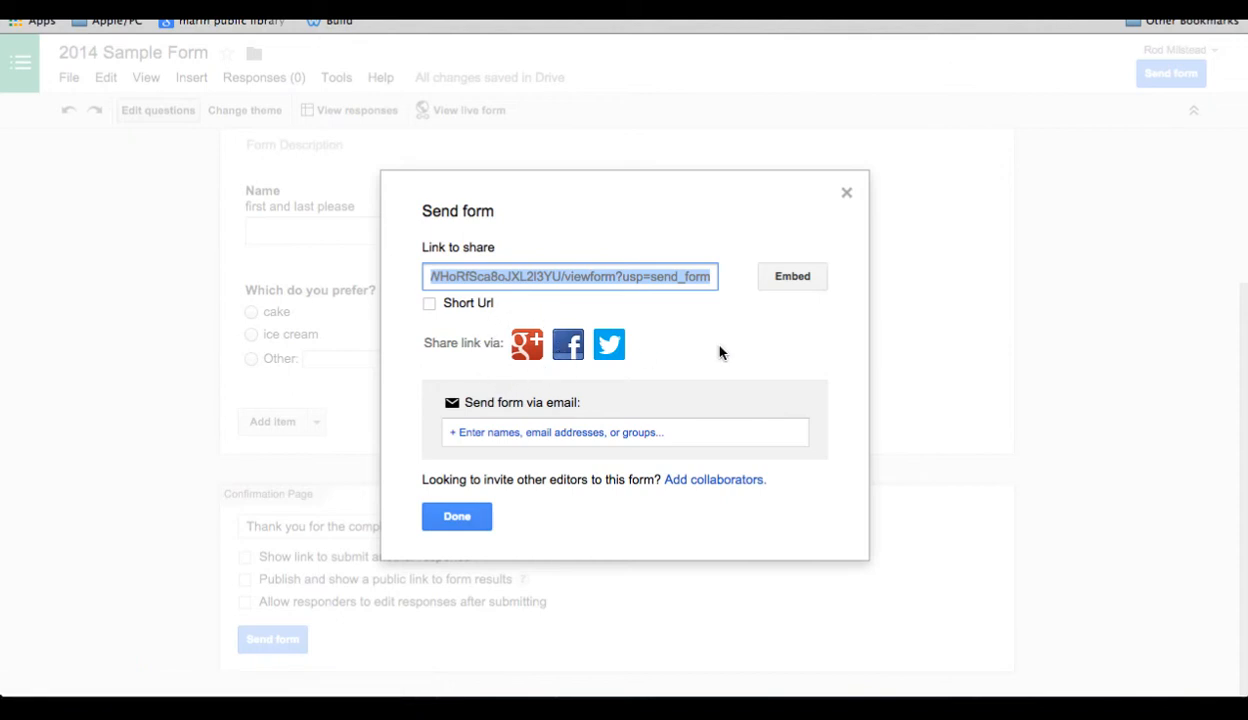
pyautogui.click(792, 277)
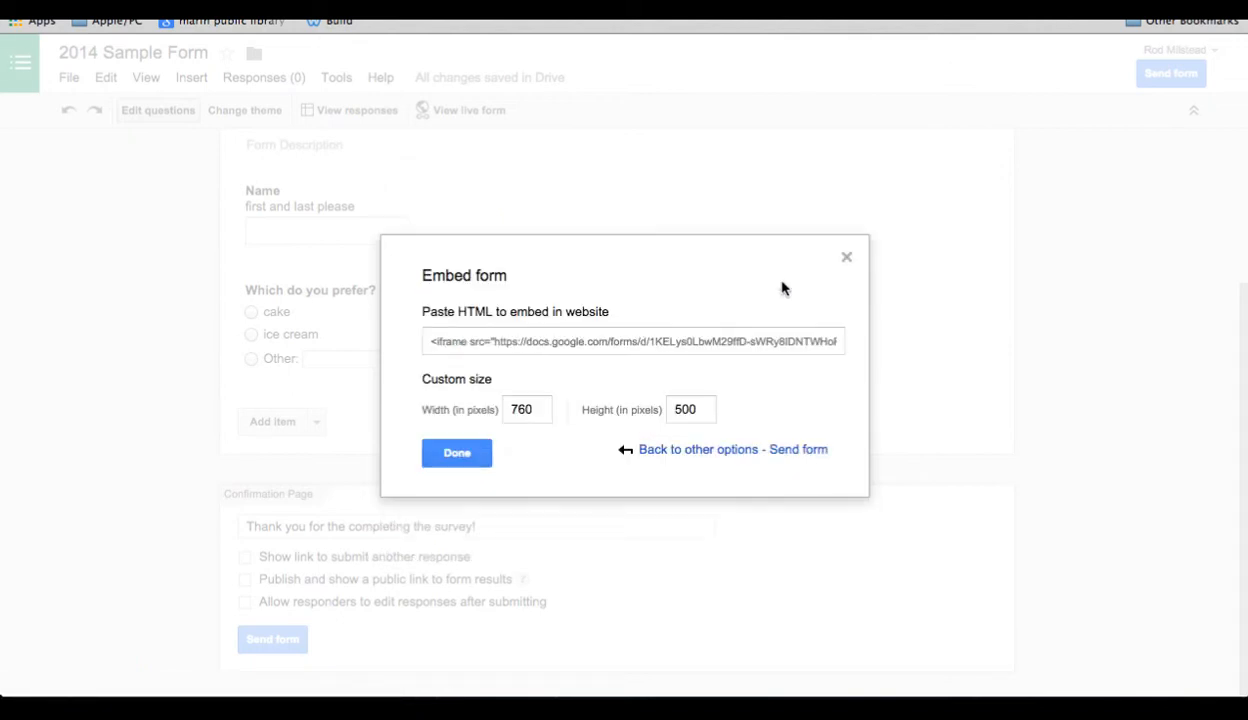
pyautogui.click(456, 454)
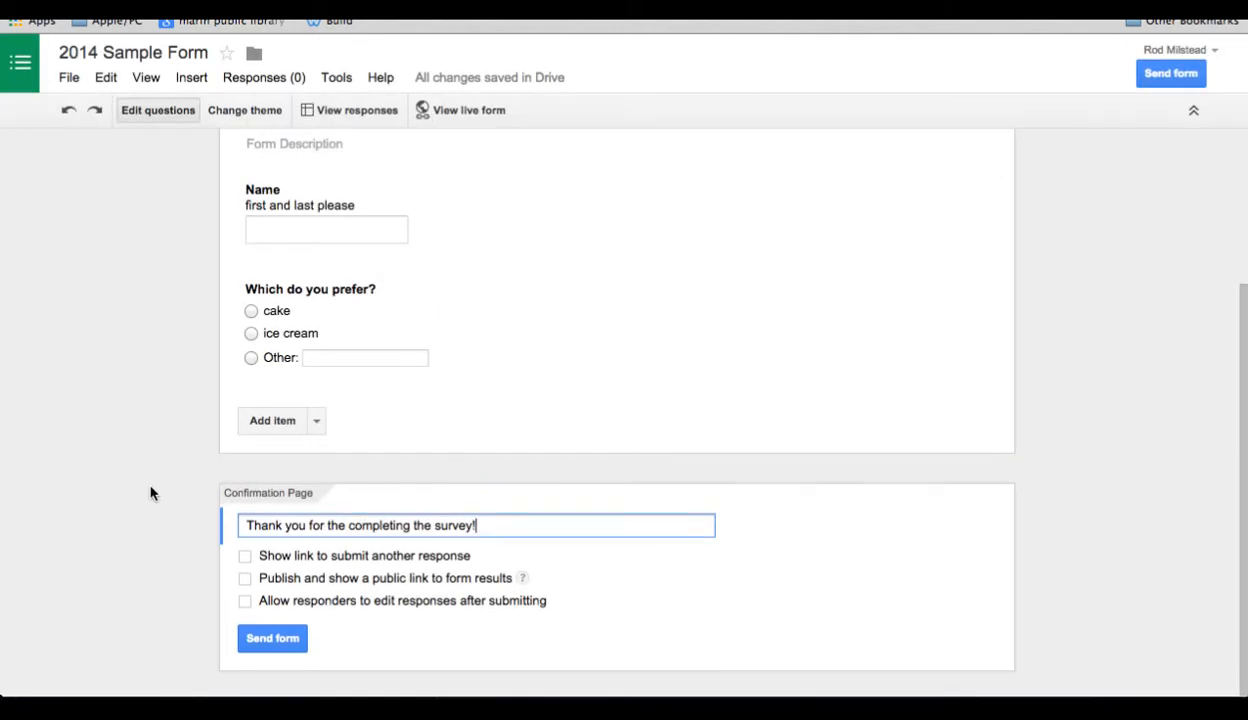
pyautogui.click(258, 638)
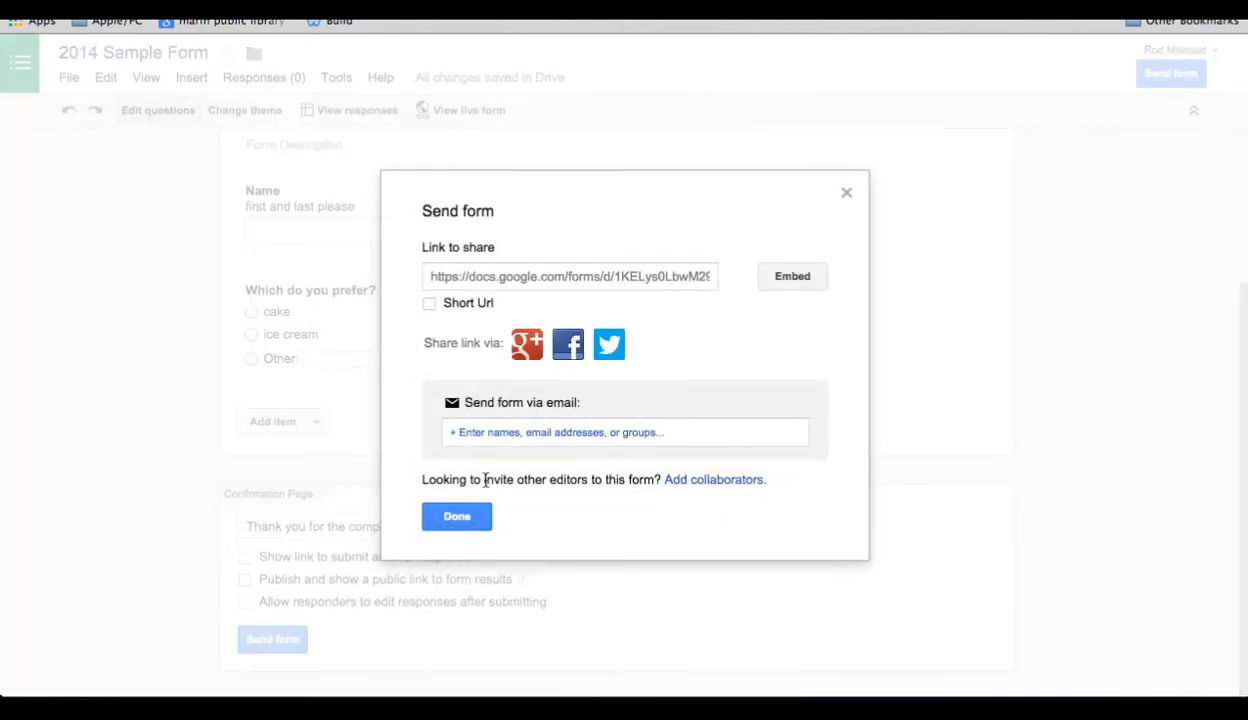
pyautogui.click(456, 520)
# - Open the live form, enter the respondent's initials as the name, choose "cake", and submit the response
pyautogui.scroll(1, 620, 344)
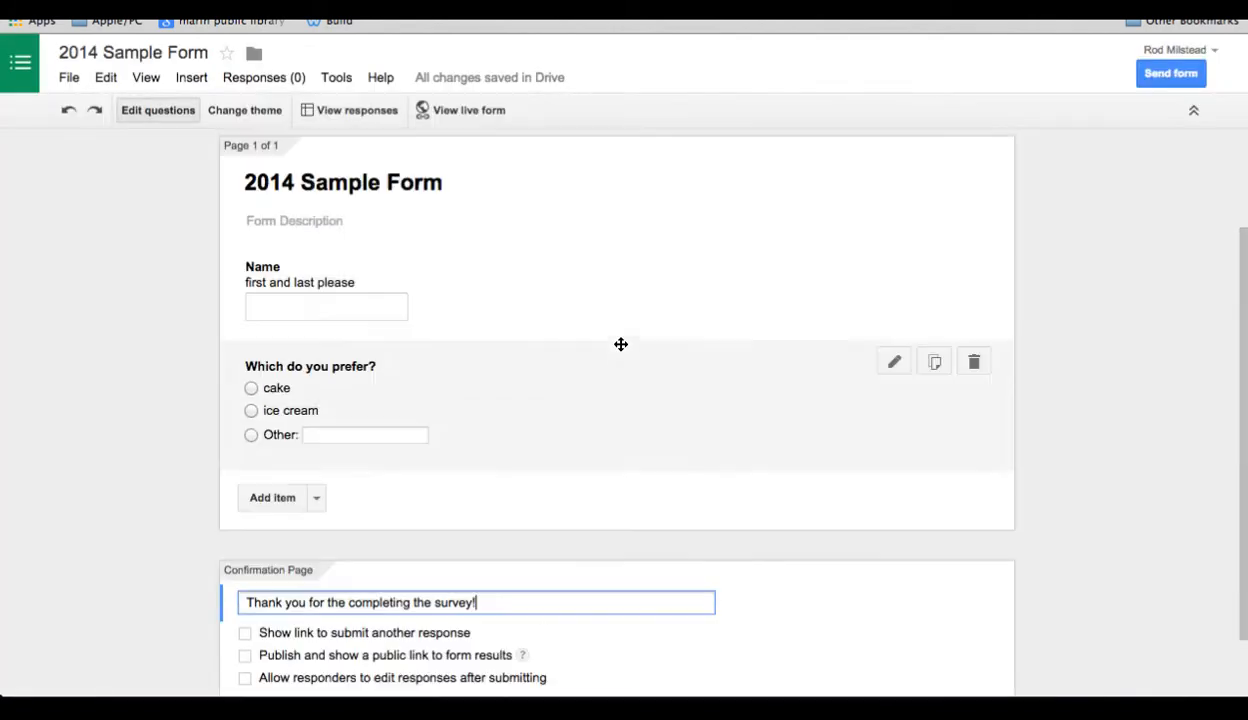
pyautogui.scroll(2, 620, 344)
pyautogui.scroll(-4, 603, 348)
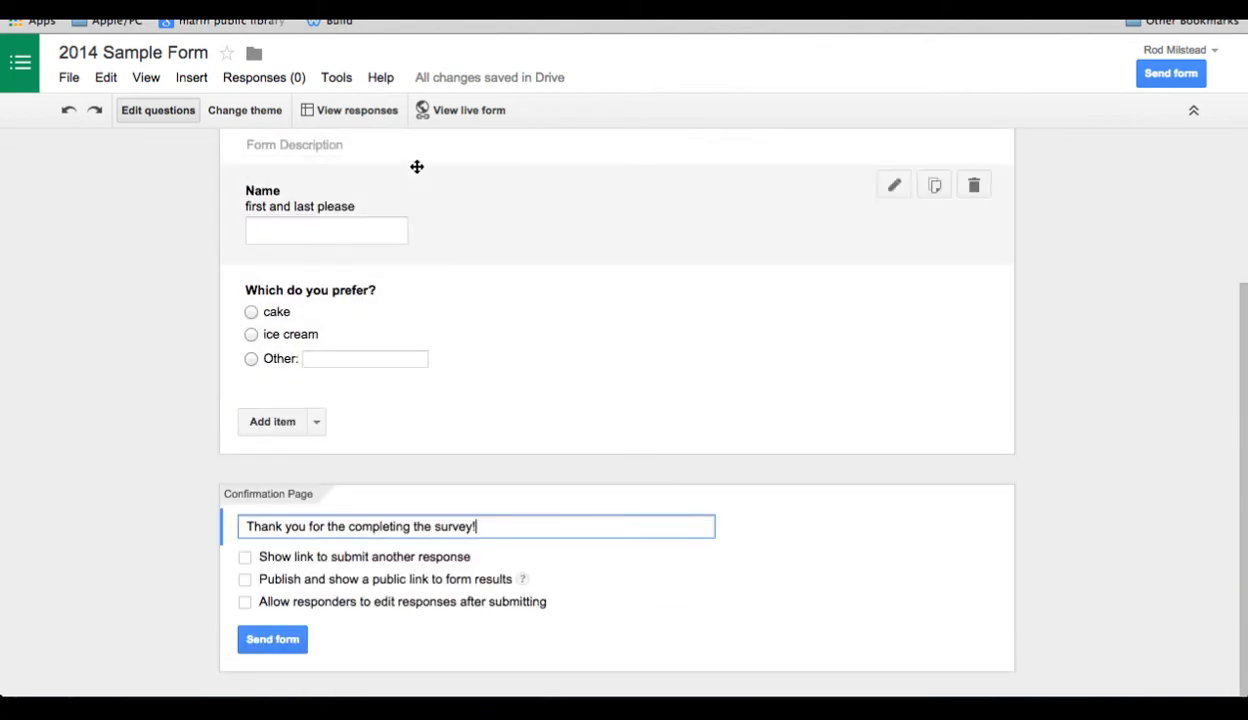
pyautogui.click(470, 112)
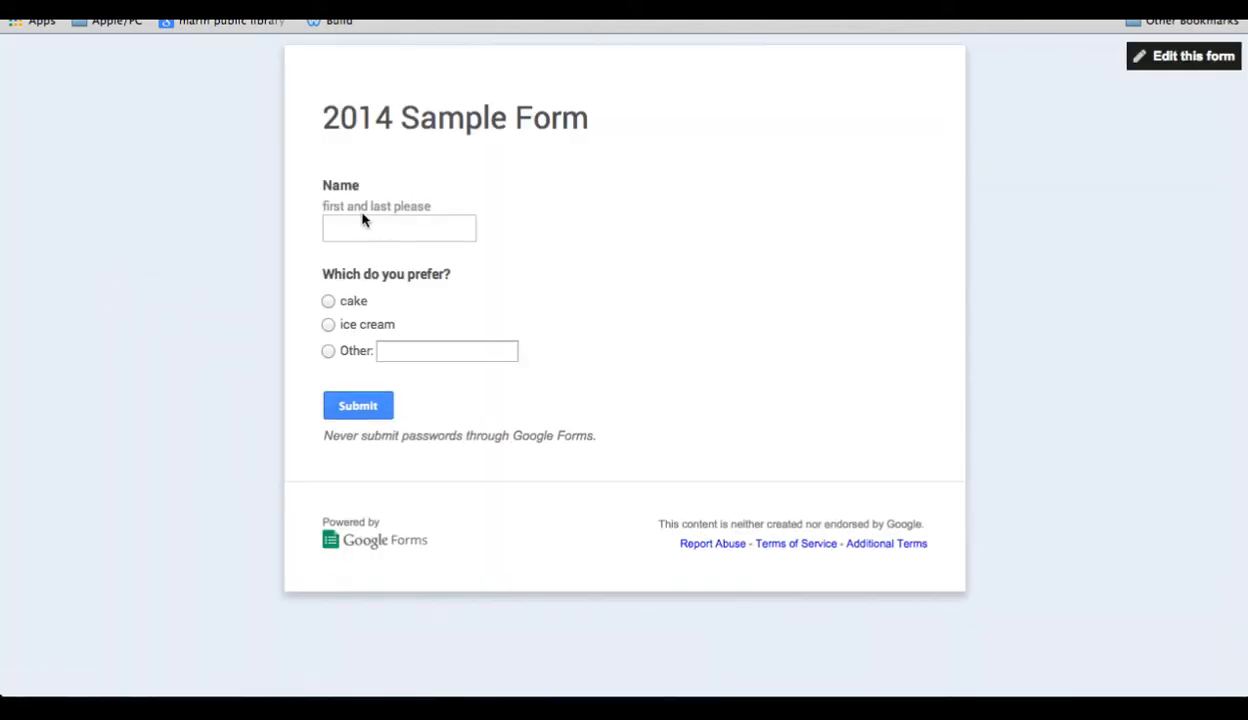
pyautogui.click(362, 222)
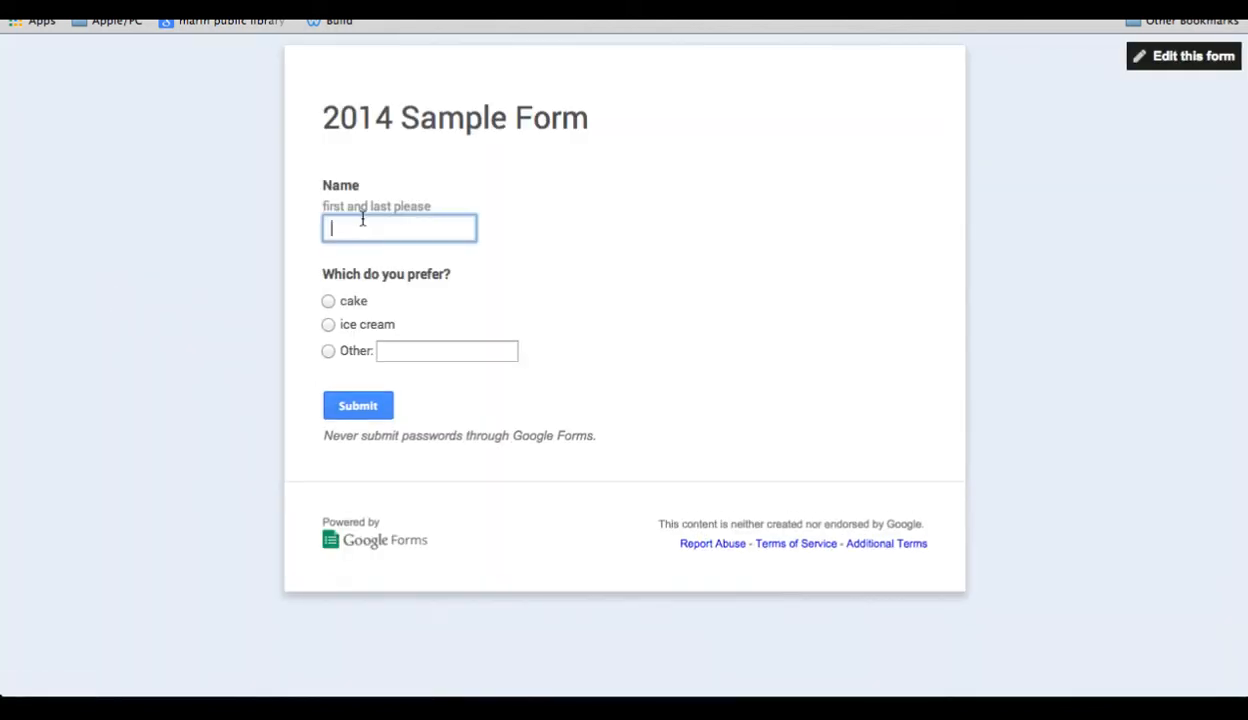
pyautogui.write('RM')
pyautogui.press('BackSpace')
pyautogui.write('M')
pyautogui.click(328, 301)
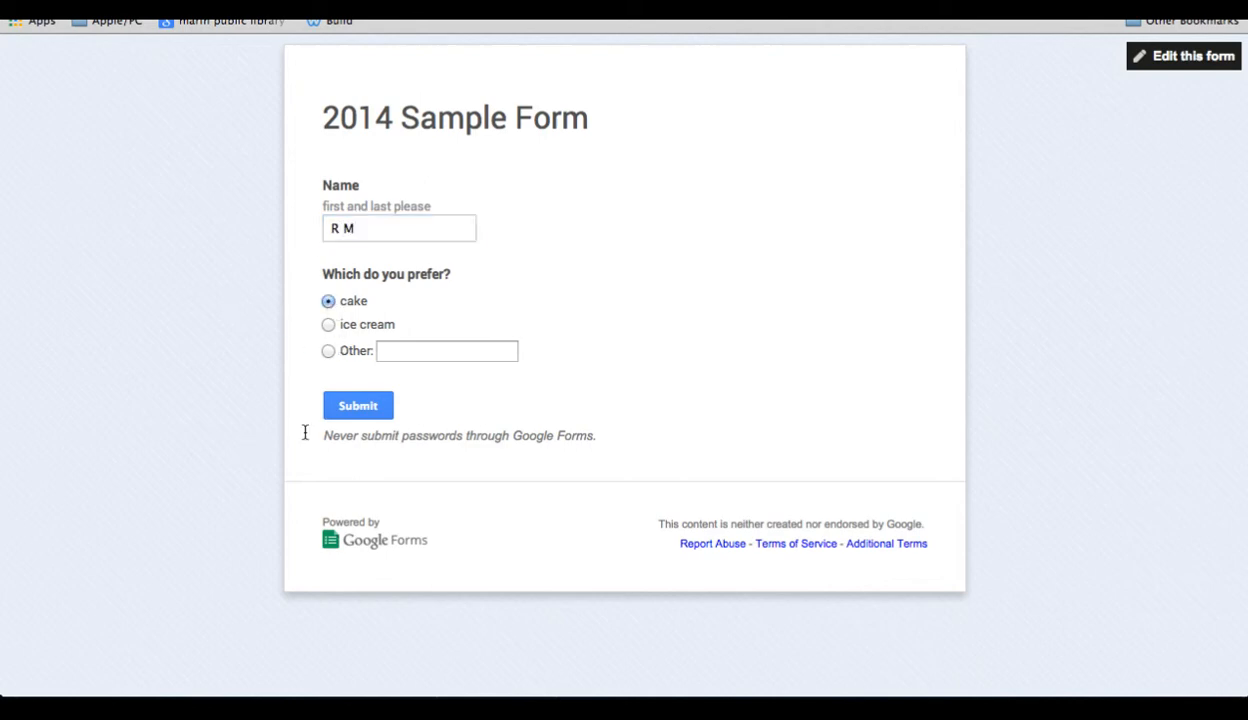
pyautogui.click(359, 416)
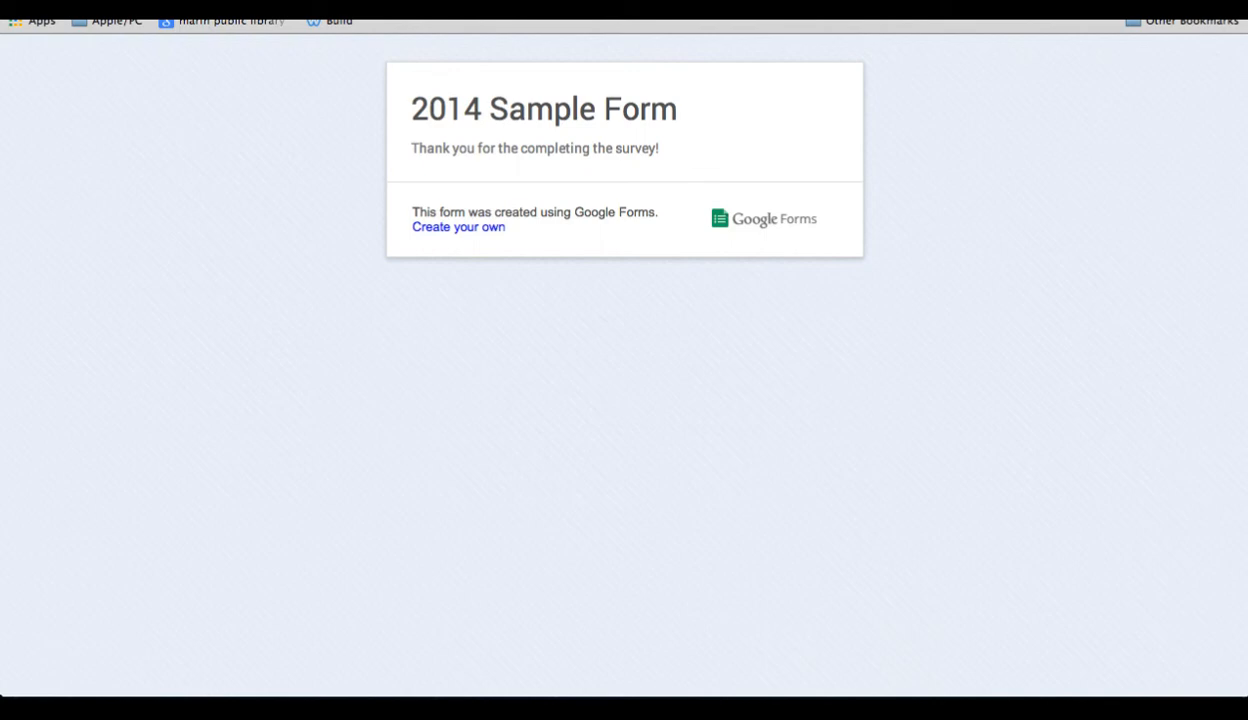
# - Examine the submitted response's row in the form's response spreadsheet, and return to the form editor
pyautogui.click(400, 8)
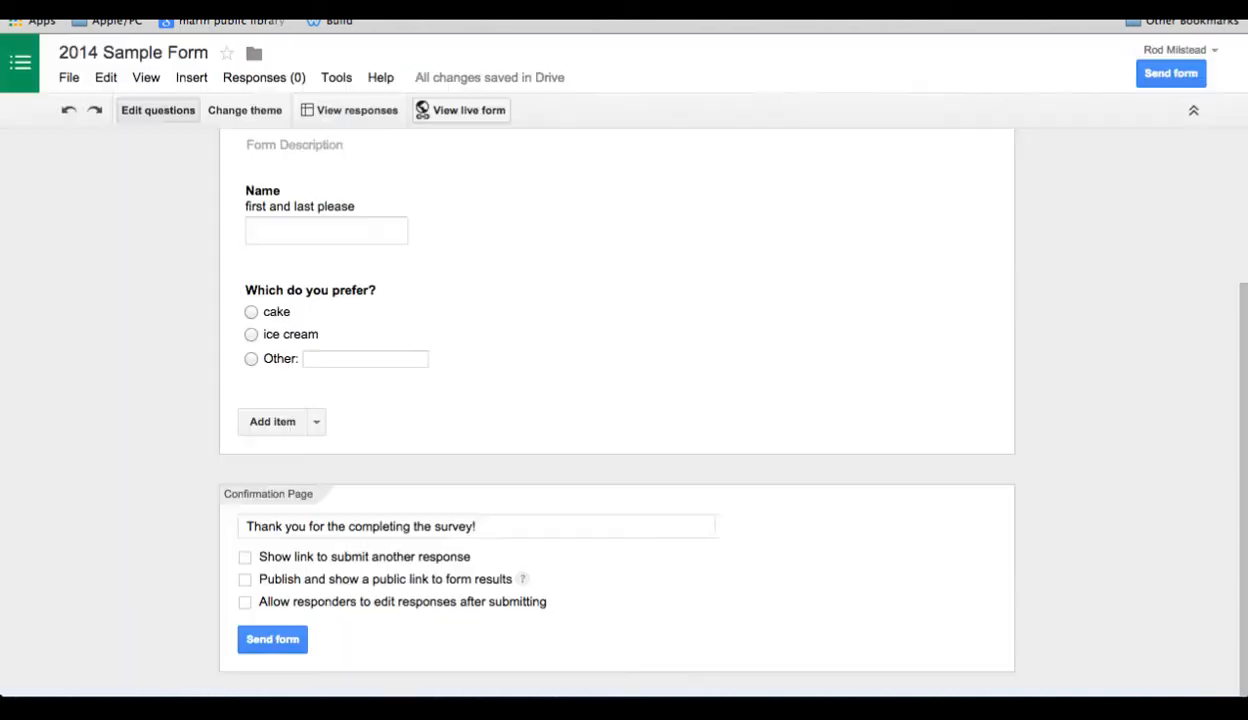
pyautogui.scroll(3, 277, 267)
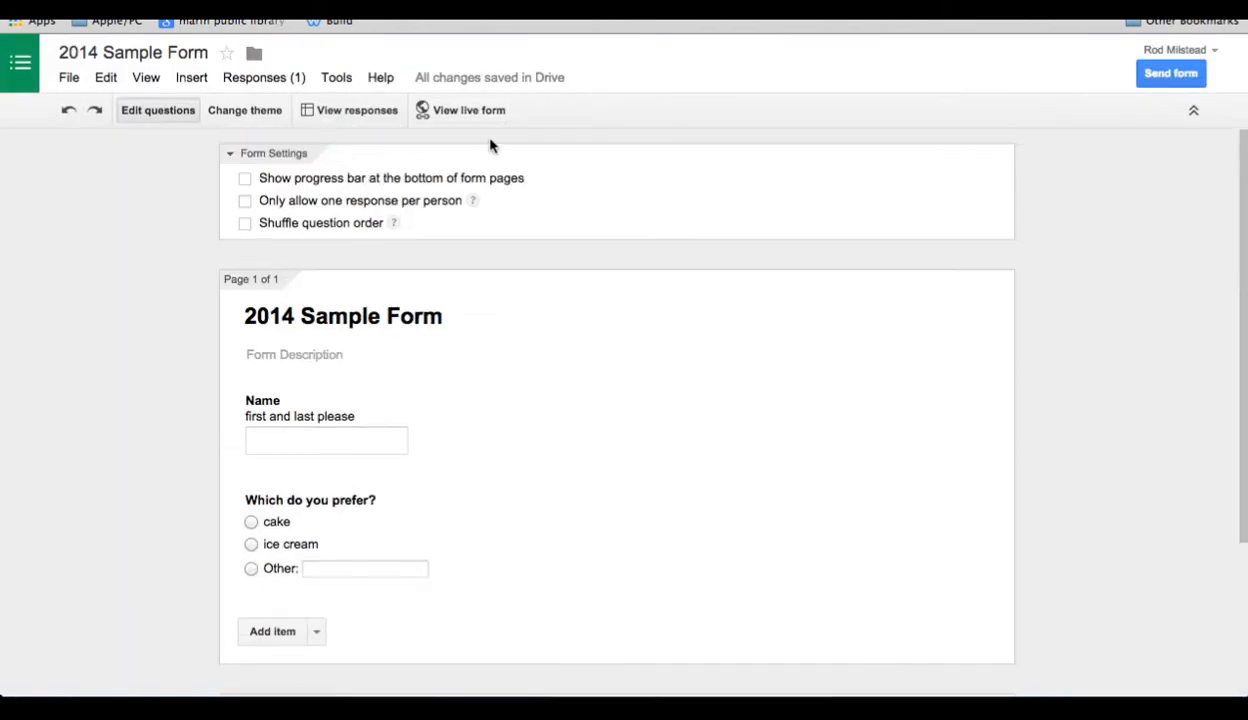
pyautogui.click(340, 115)
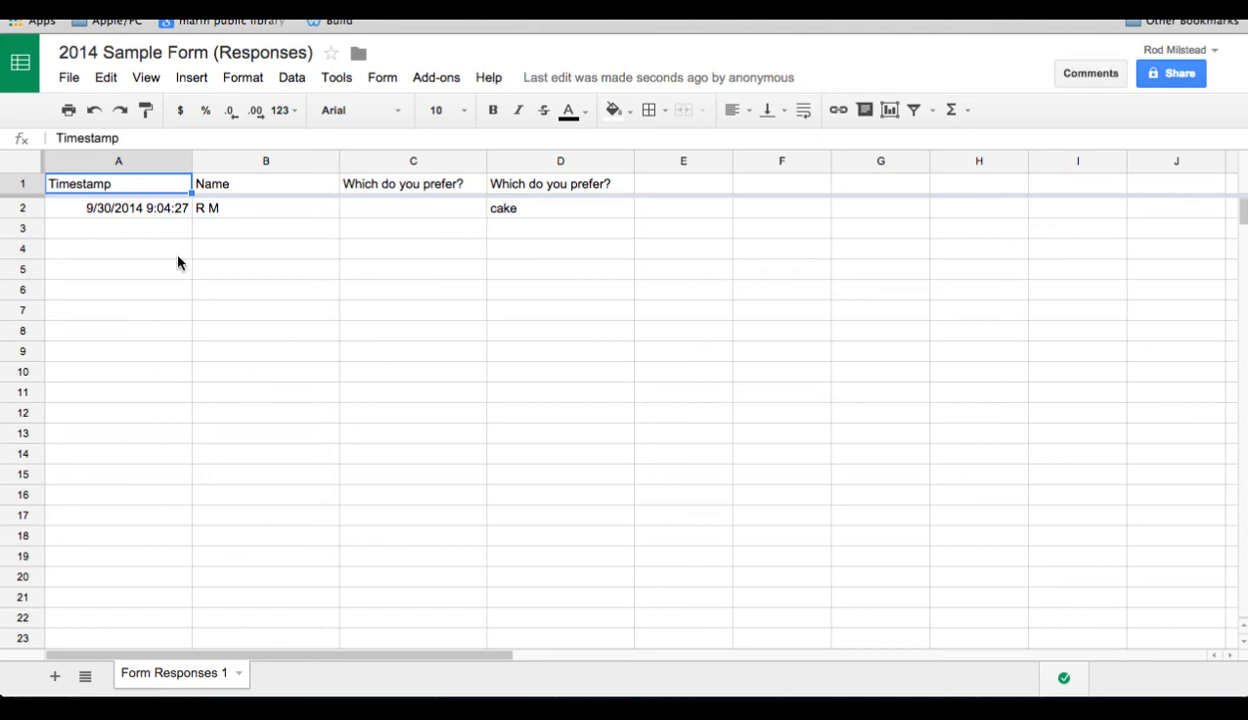
pyautogui.click(30, 207)
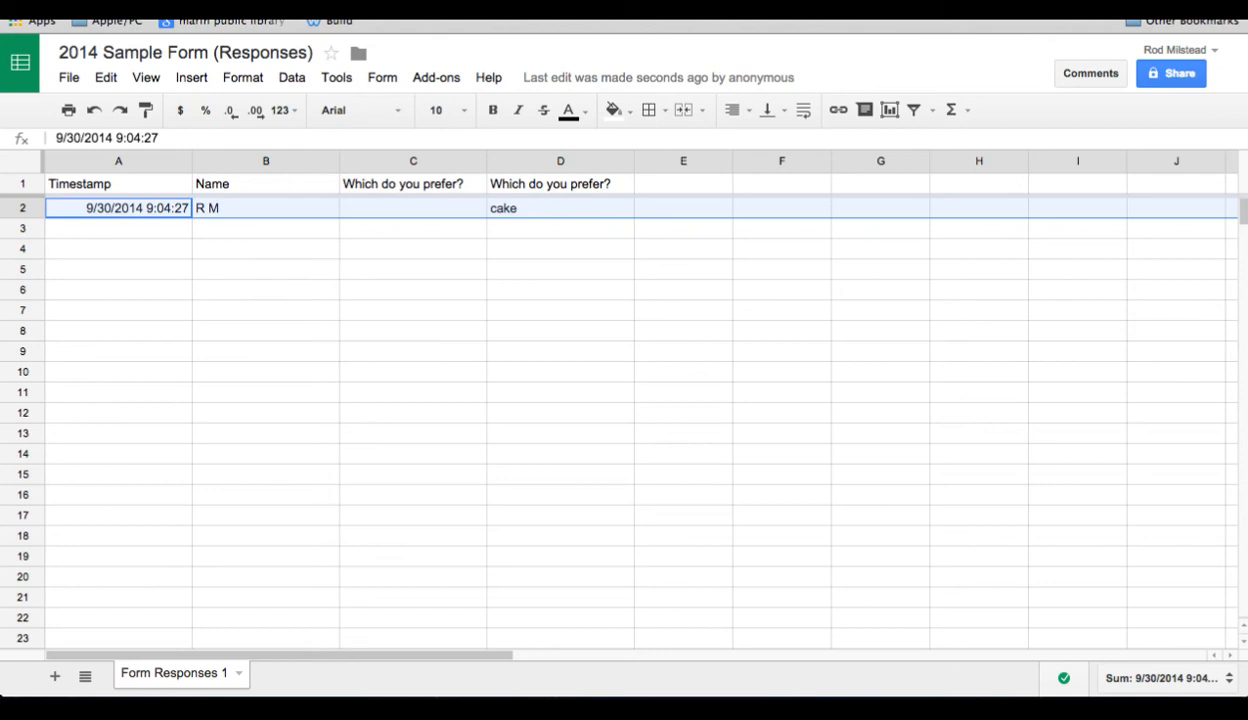
pyautogui.click(400, 8)
pyautogui.scroll(-3, 464, 512)
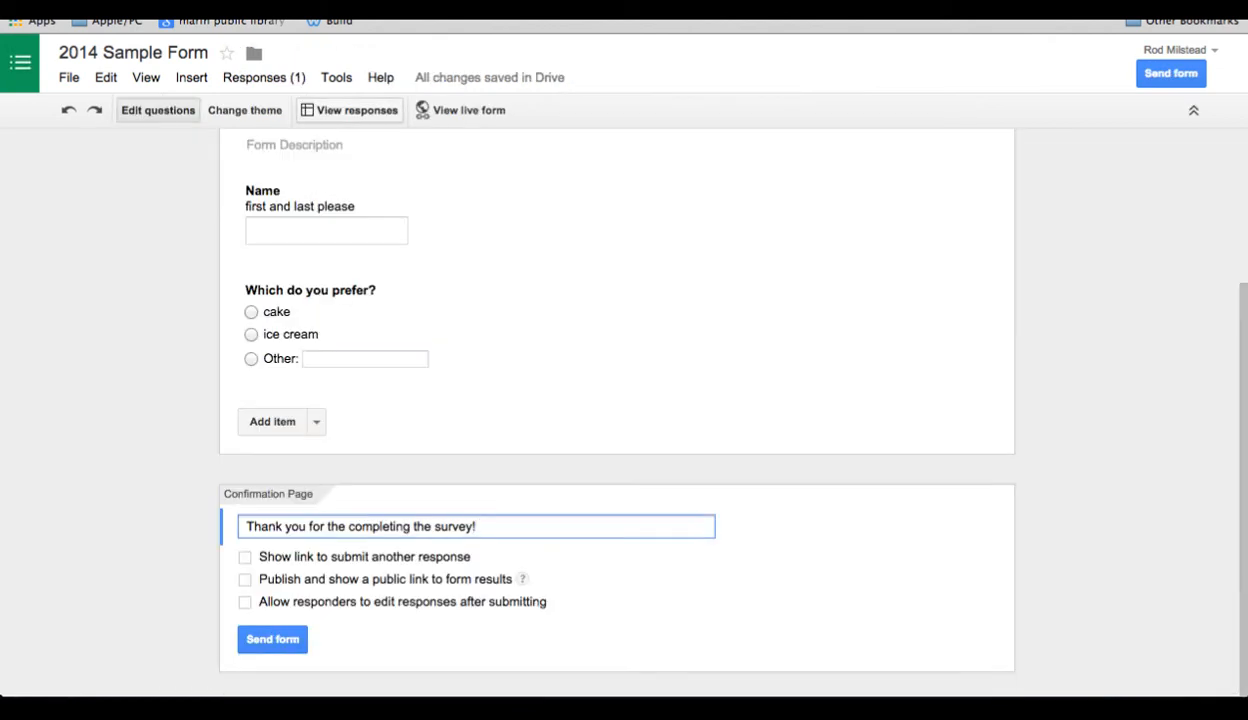